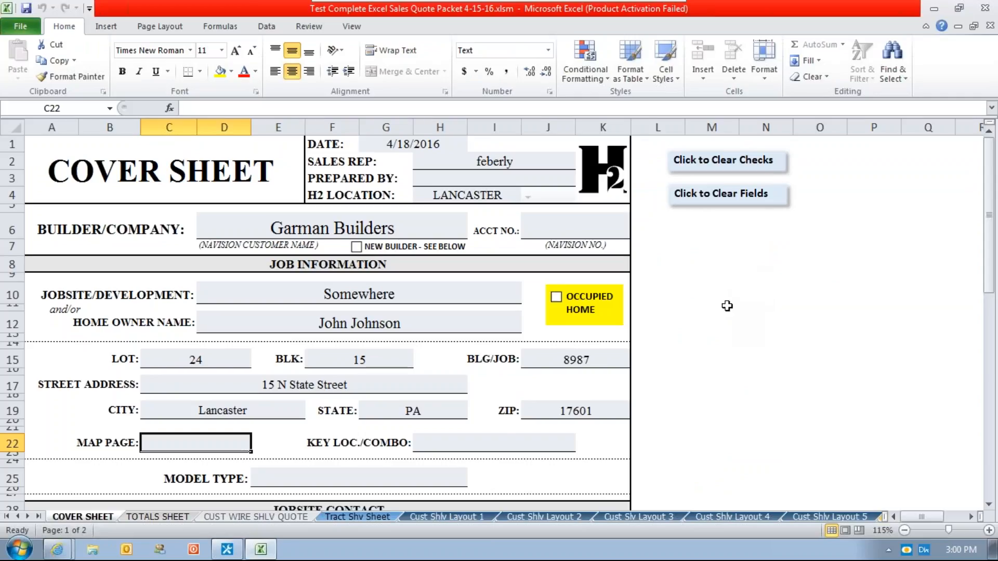
Switch to DocuWare and return from the results to the H2 Customer Accounts search form, at the Customer ID field.
click(57, 549)
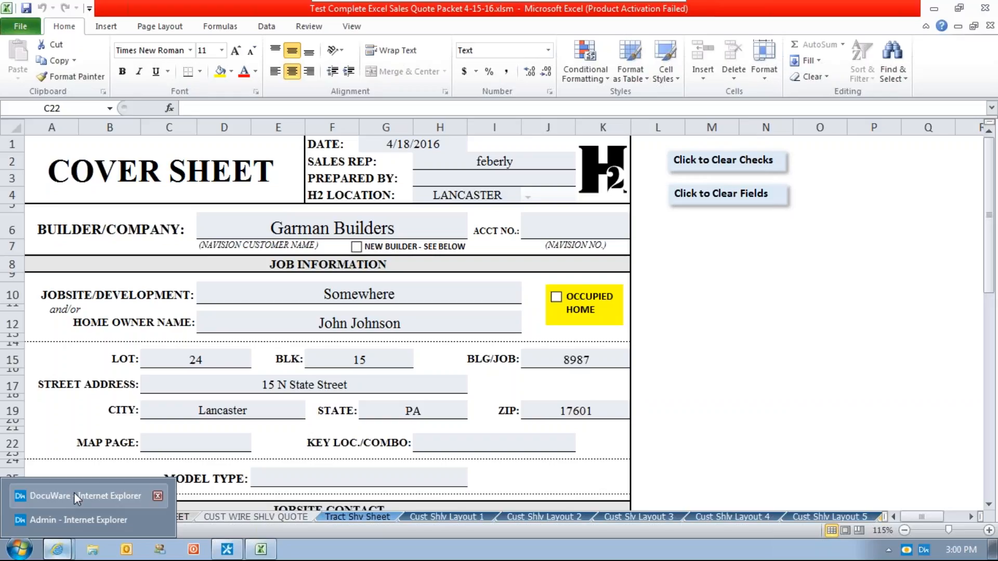
click(59, 500)
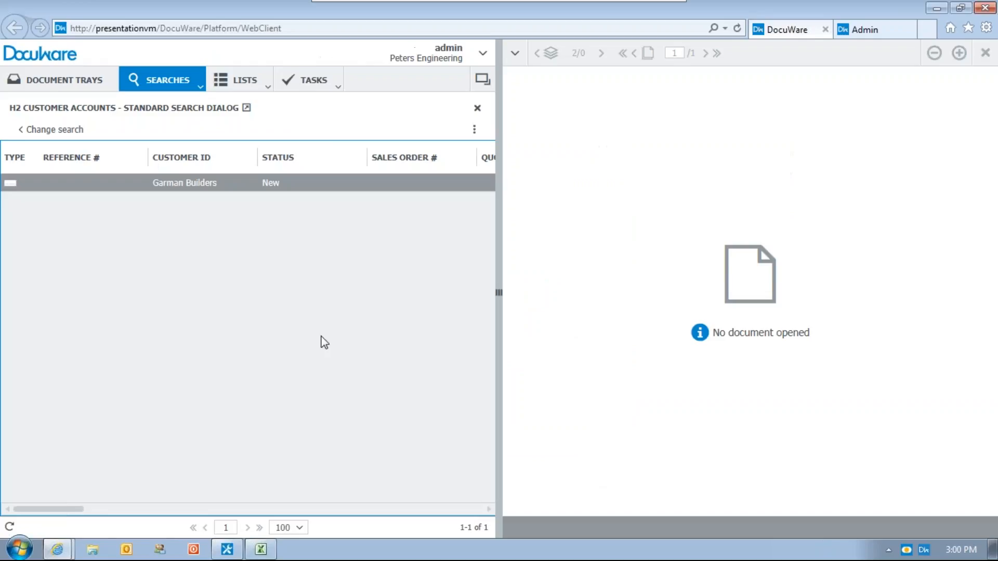
click(68, 129)
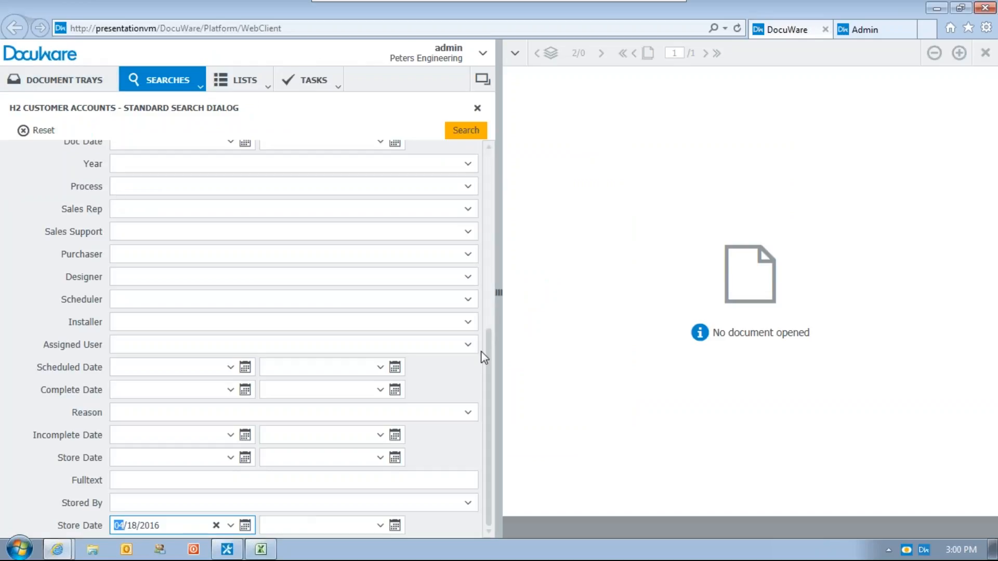
drag(488, 351, 486, 178)
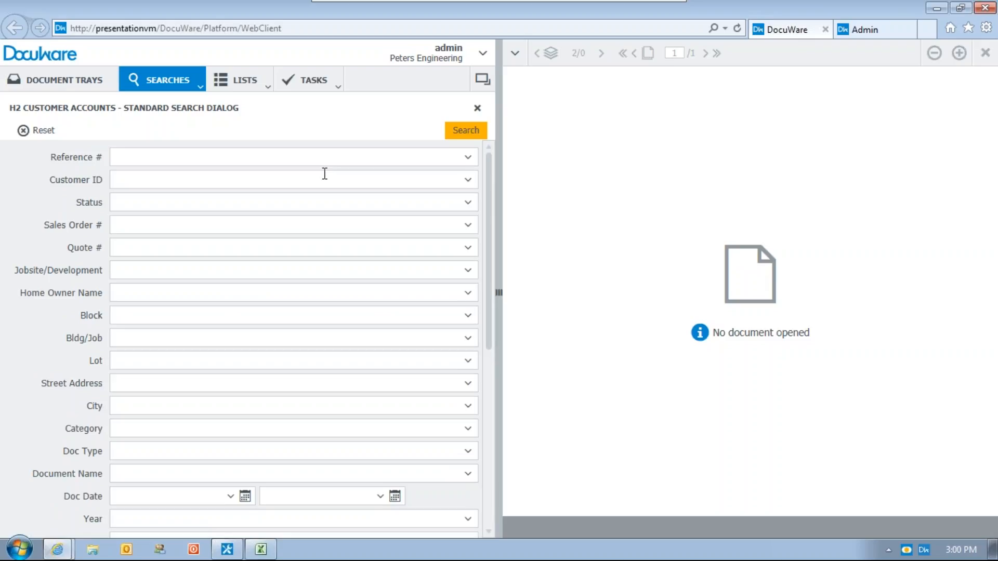
click(247, 180)
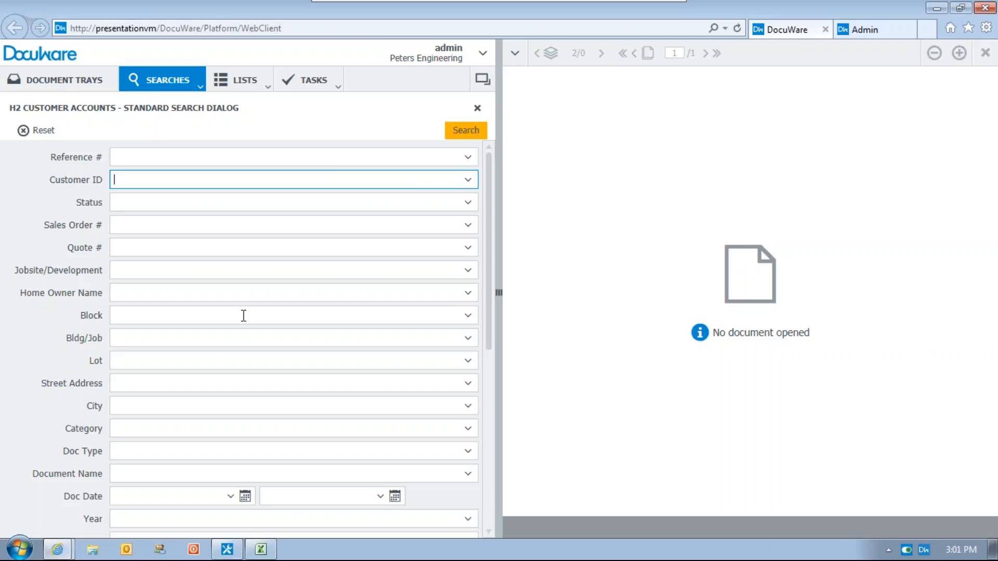
Close and reopen the workbook Test Complete Excel Sales Quote Packet 4-15-16.xlsm in Excel, cancelling the activation wizard.
click(261, 549)
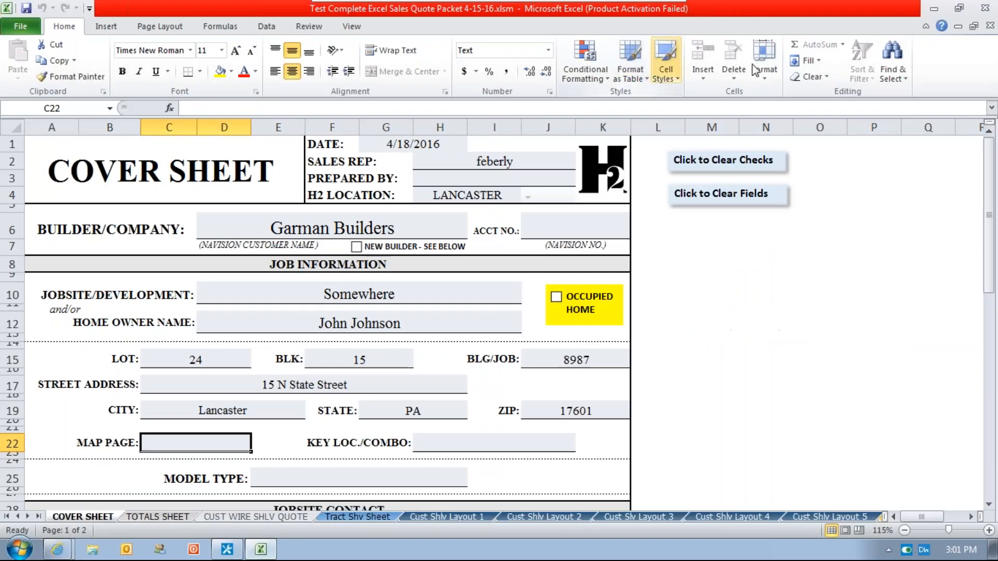
click(983, 11)
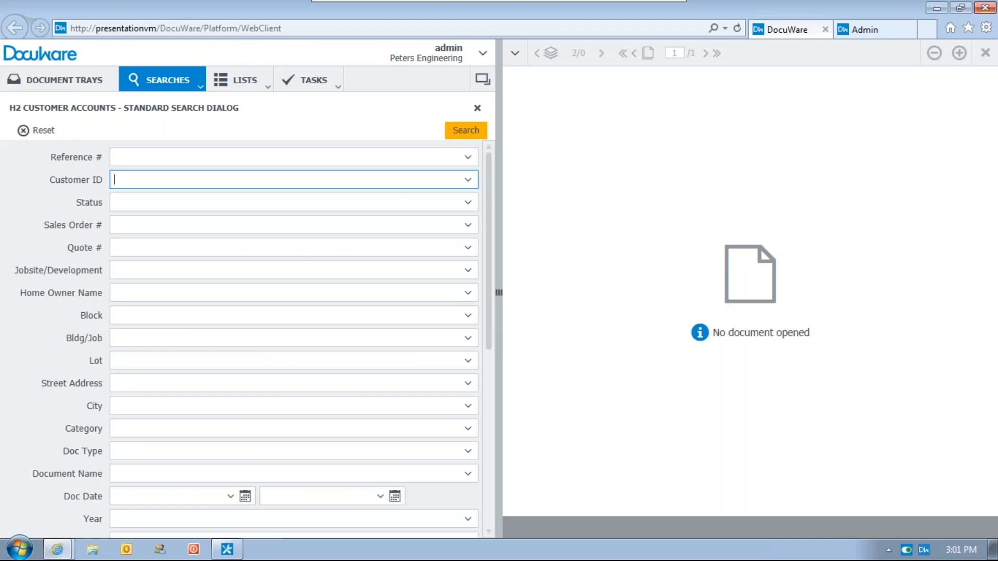
click(935, 8)
double_click(144, 77)
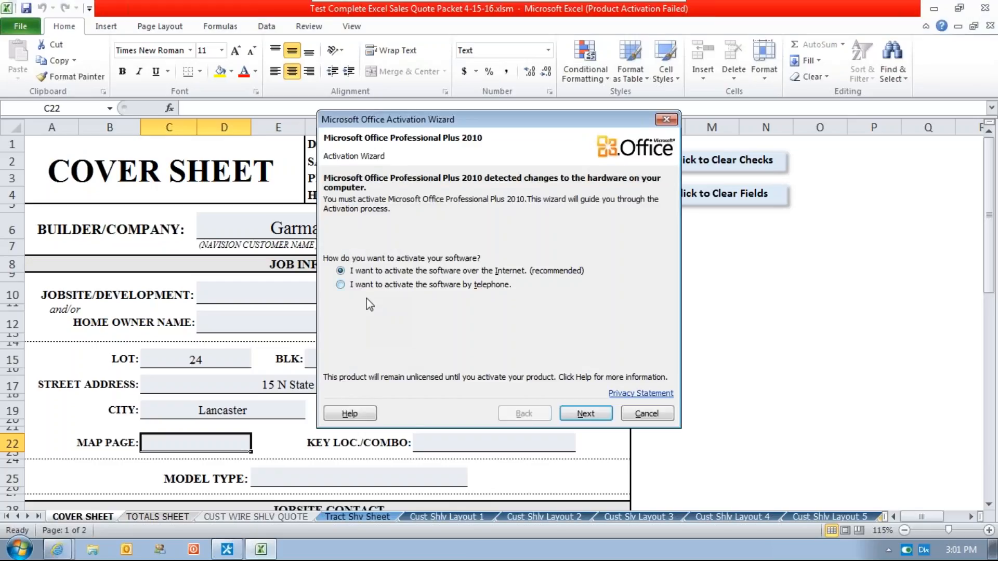
click(662, 413)
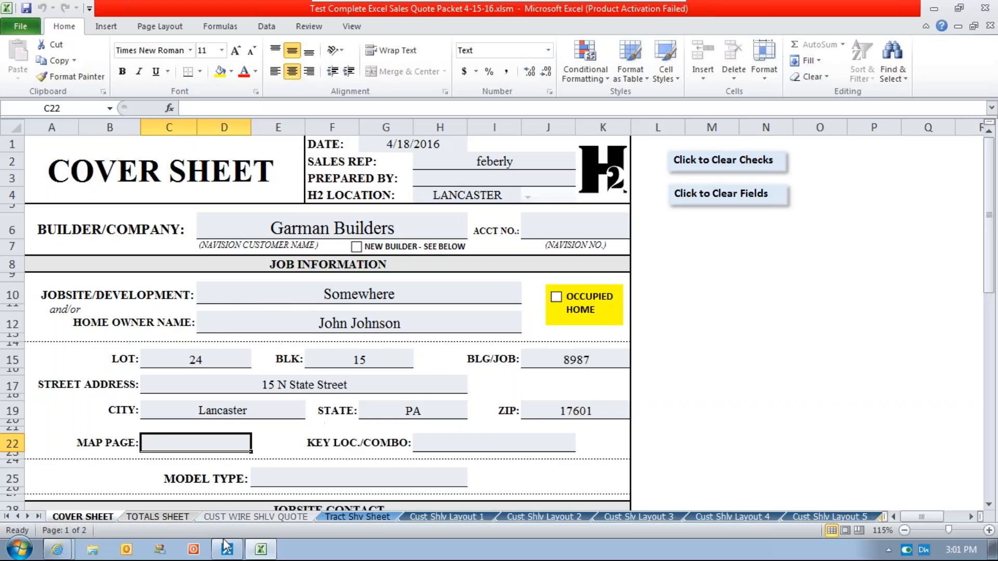
In DocuWare, send the first quote packet in the Basket-Admin tray to the standard store dialog of H2 Customer Accounts.
mouse_move(84, 544)
click(59, 551)
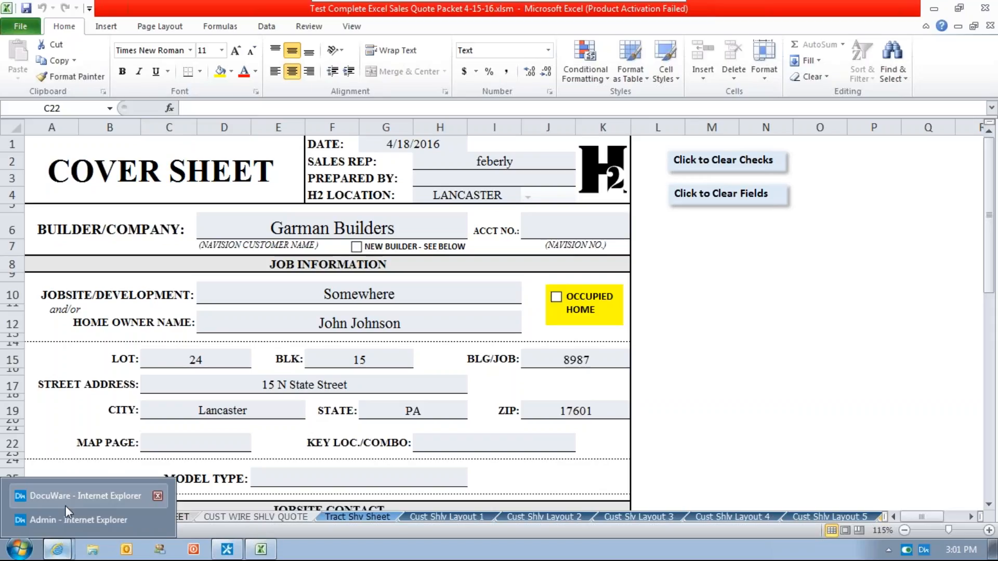
click(64, 503)
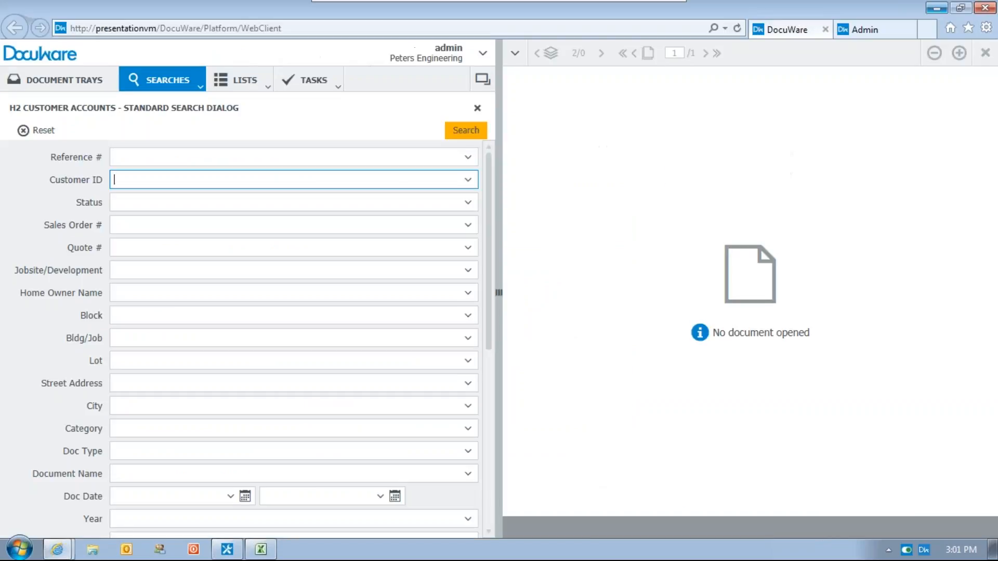
click(49, 82)
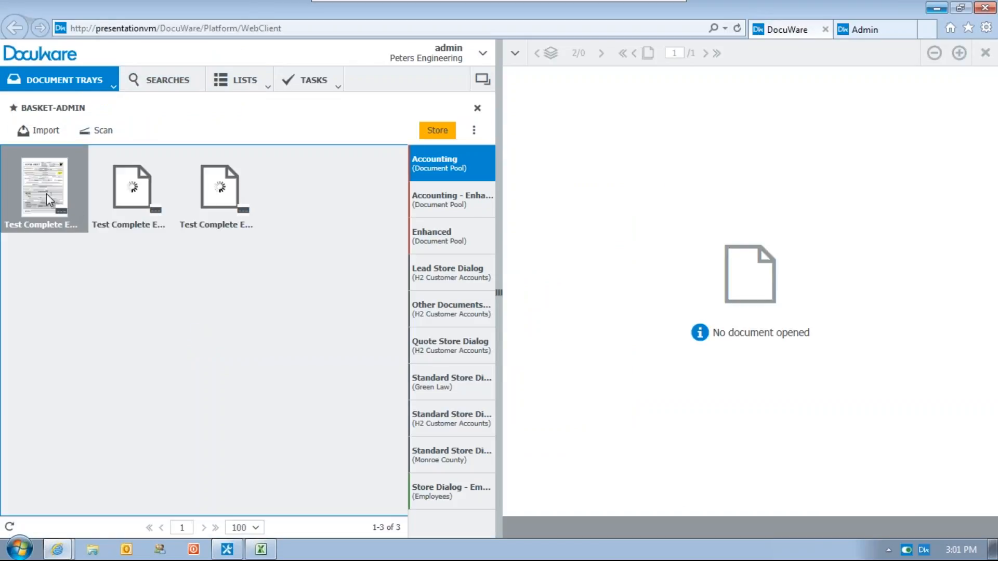
drag(56, 217, 446, 423)
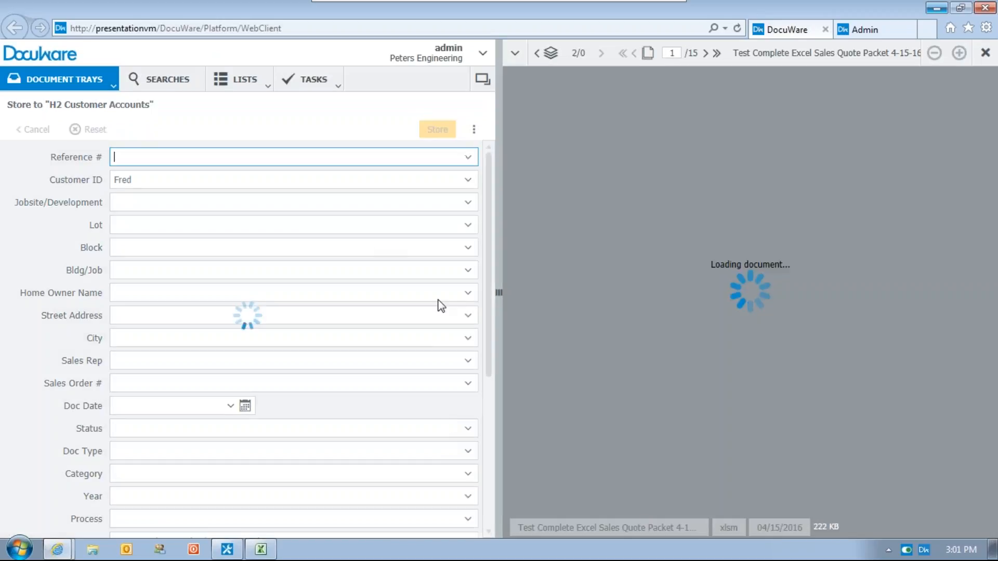
Fill the index fields from the open workbook with Smart Index and store the document in H2 Customer Accounts.
click(473, 128)
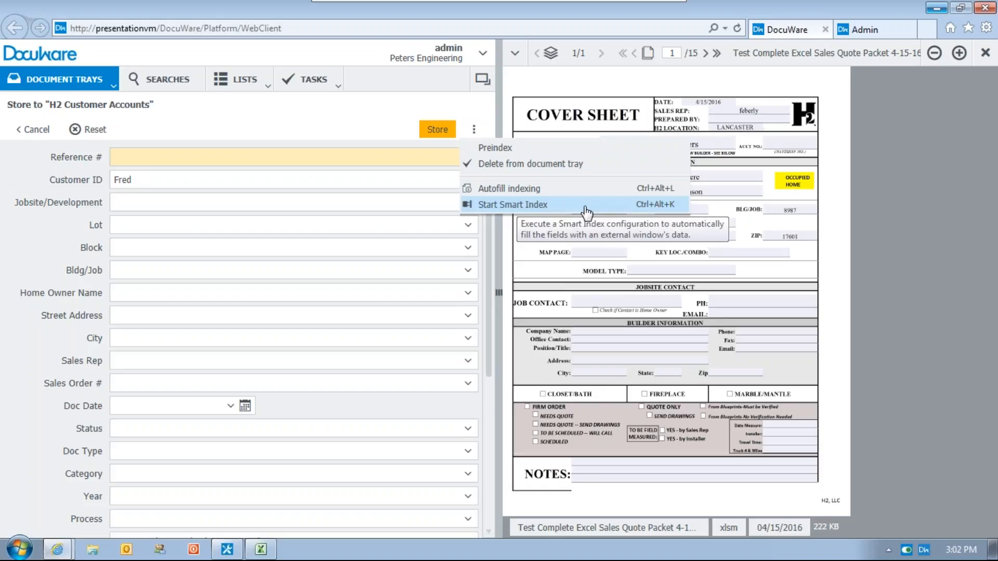
click(586, 205)
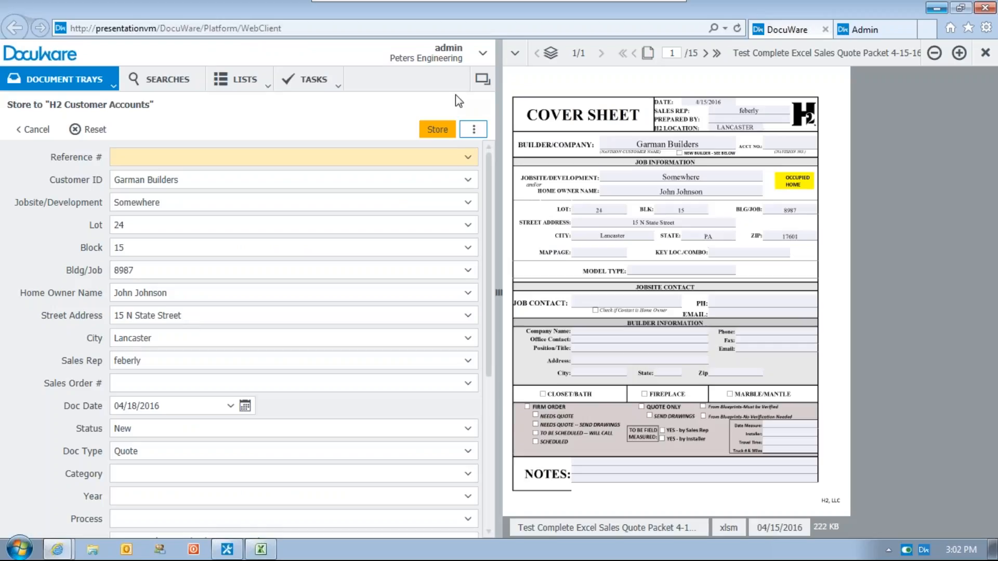
click(438, 129)
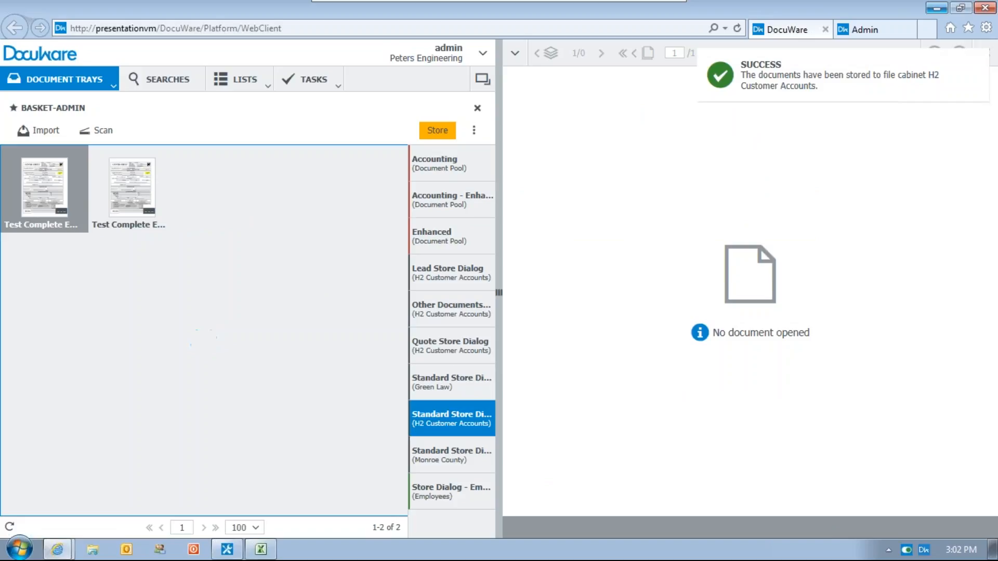
Search H2 Customer Accounts for documents with store date 04/18/2016 and open the first Garman Builders result in the viewer.
click(161, 79)
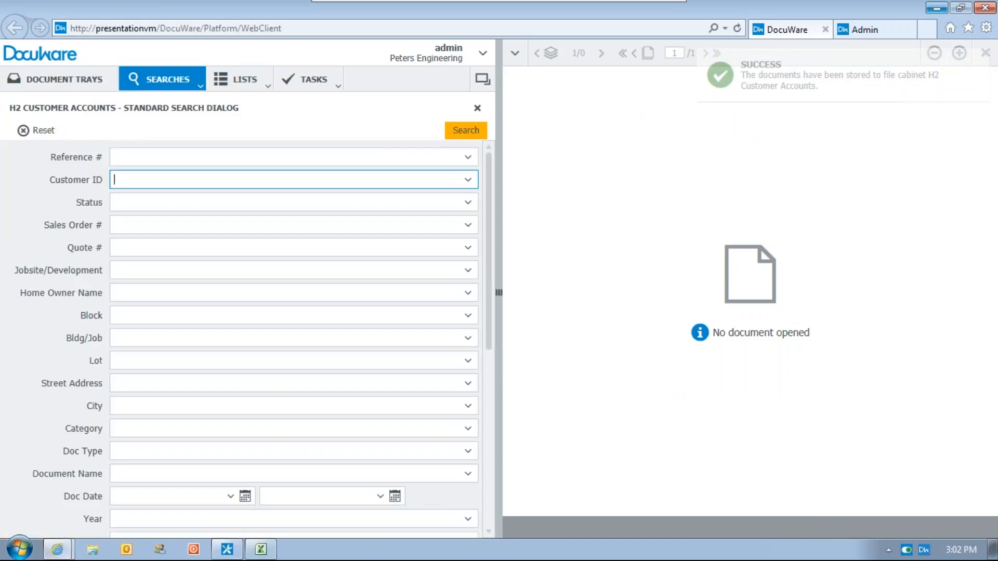
scroll(483, 518, down, 6)
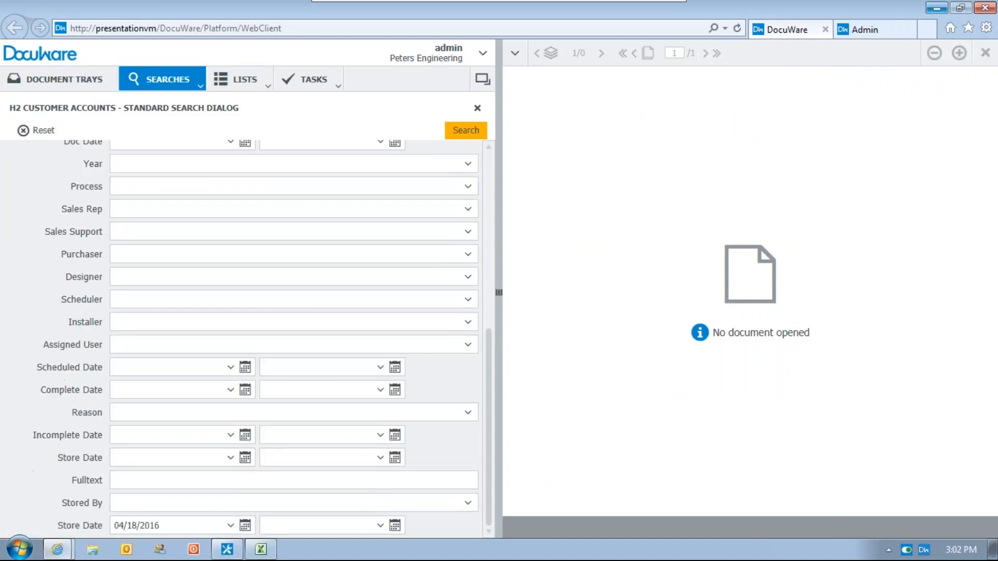
key(Return)
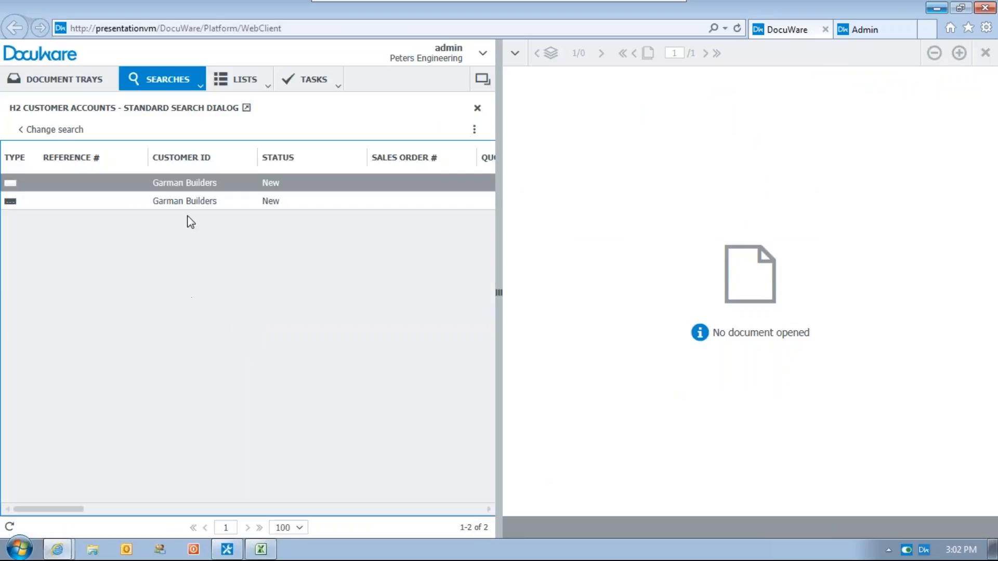
click(84, 184)
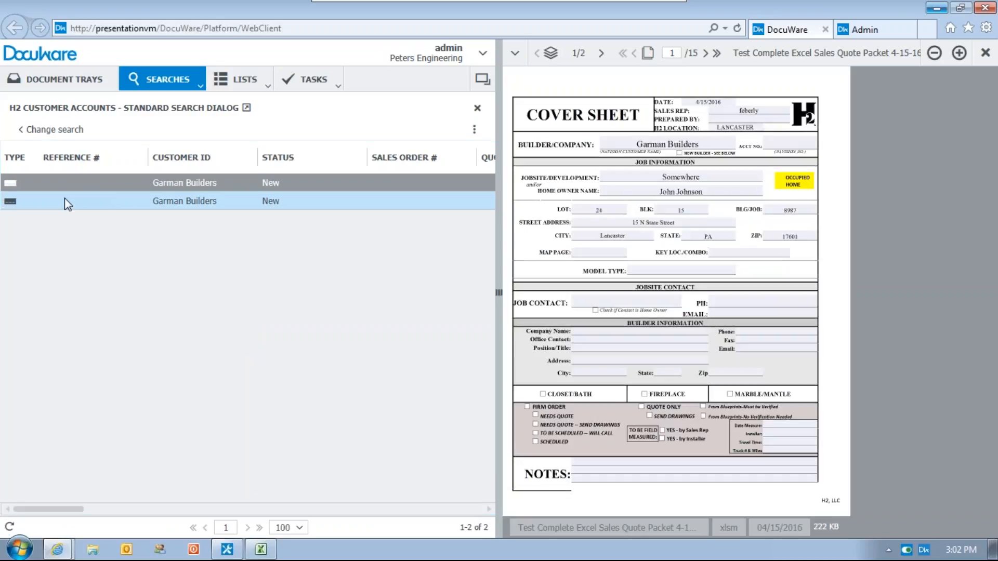
Switch to Excel, close the quote packet without saving, and open it again from the desktop, dismissing the activation wizard.
click(260, 550)
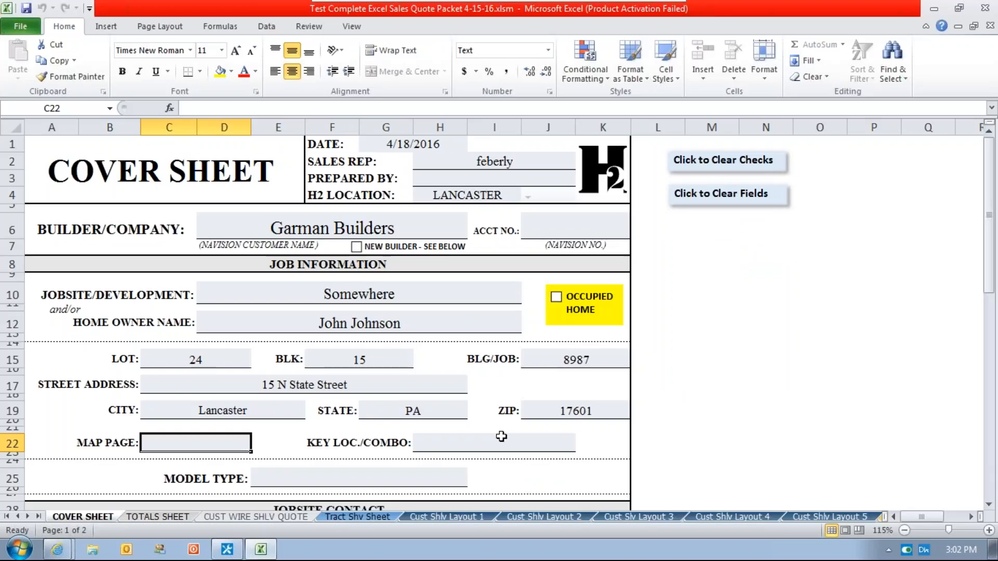
click(984, 8)
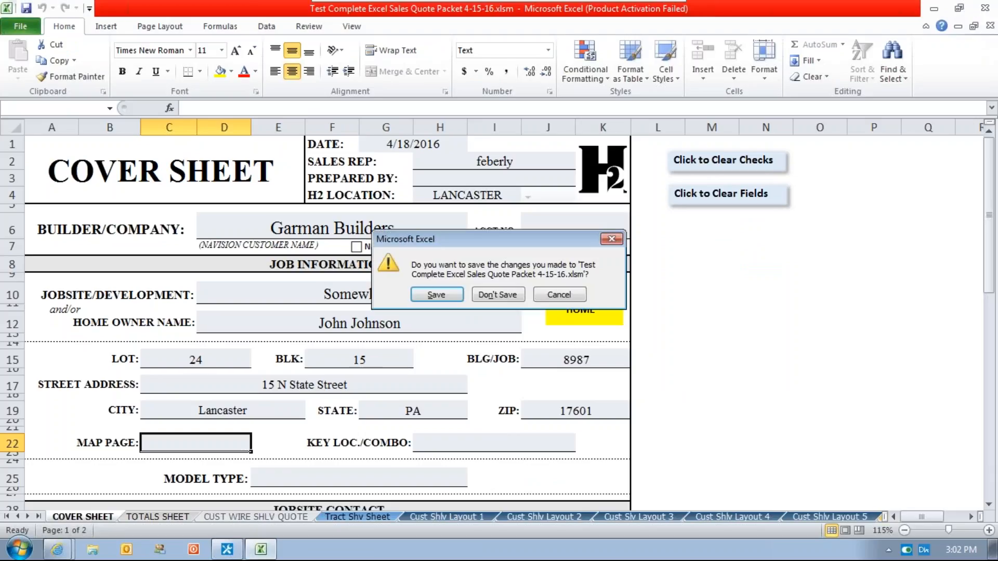
click(498, 294)
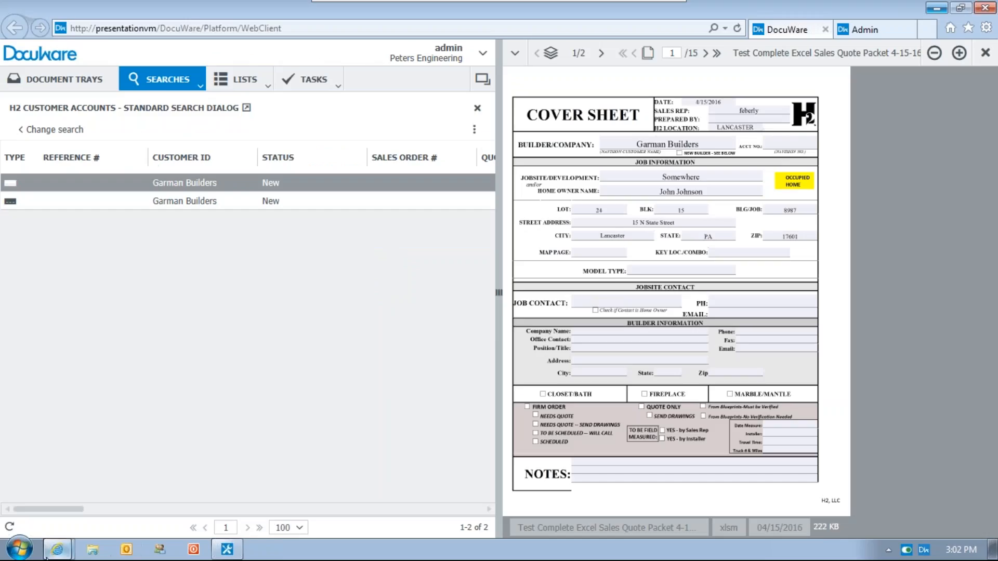
click(937, 8)
double_click(139, 78)
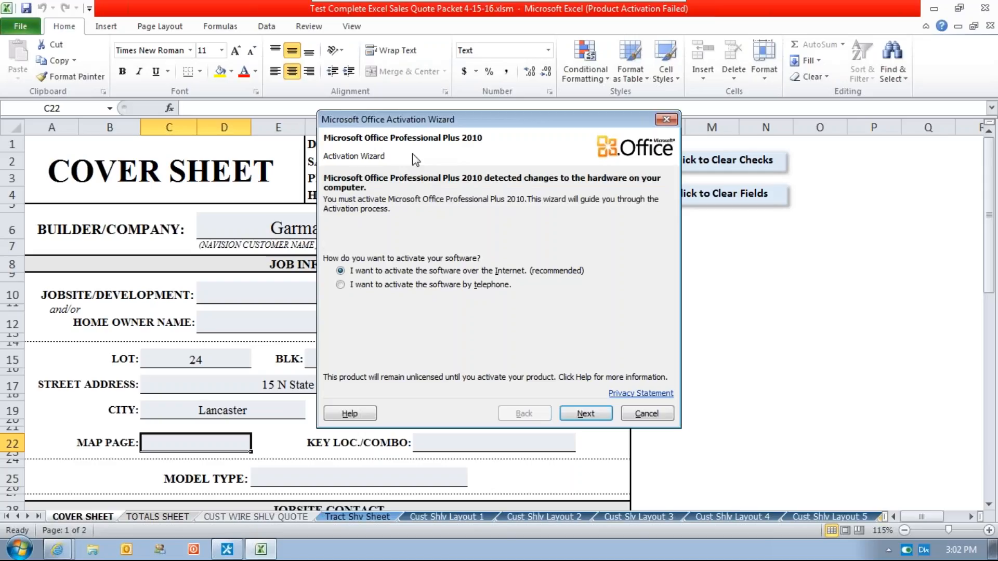
click(646, 413)
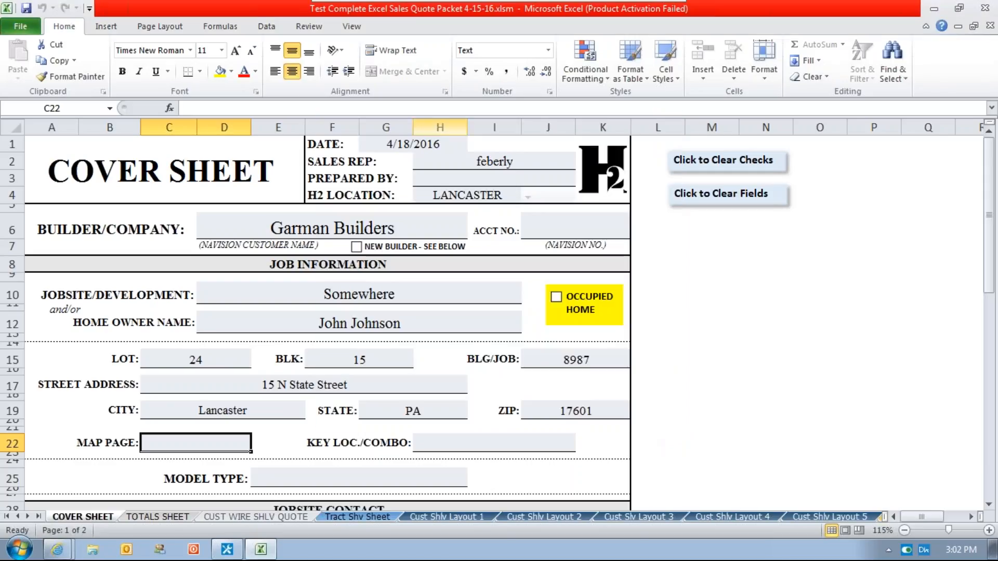
Set the cover sheet's date to 4/17/16 and replace the sales rep entry with another sales rep's username.
click(416, 144)
text(4/18)
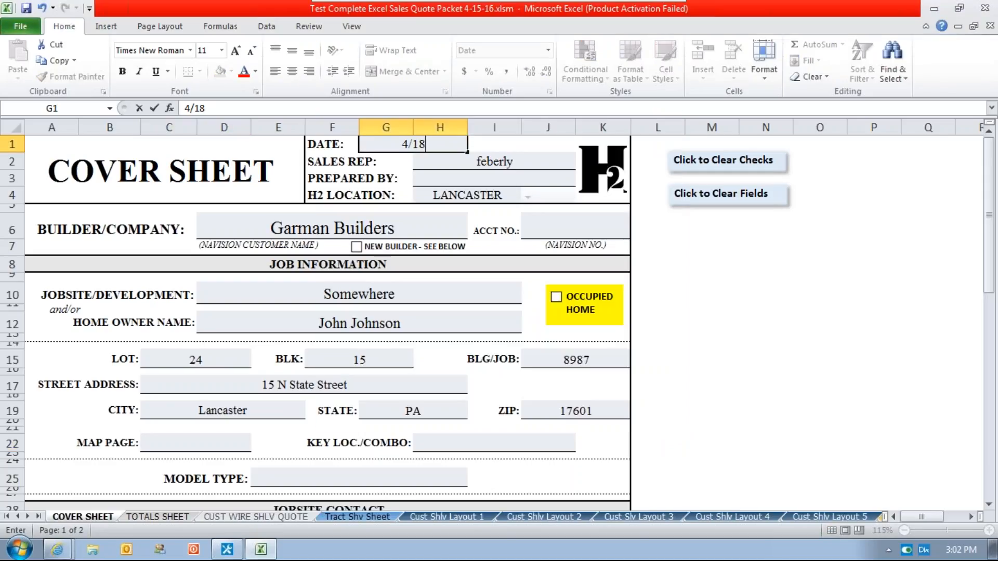
key(BackSpace)
text(7/16)
key(Return)
key(Return)
Replace the Builder/Company entry on the cover sheet with Wohlsen Construction.
key(Tab)
key(Tab)
key(Tab)
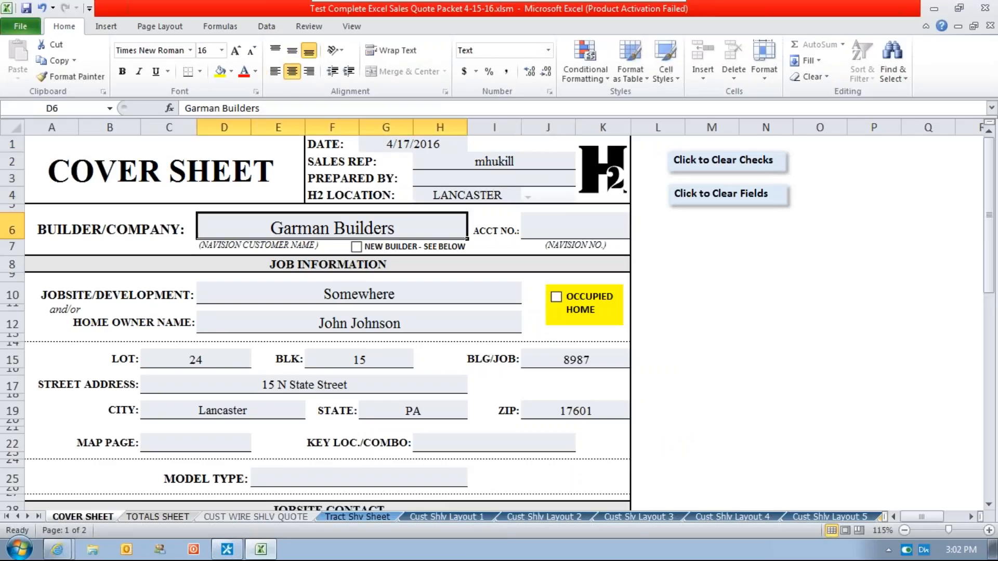
text(Wohls)
key(BackSpace)
text(son Con)
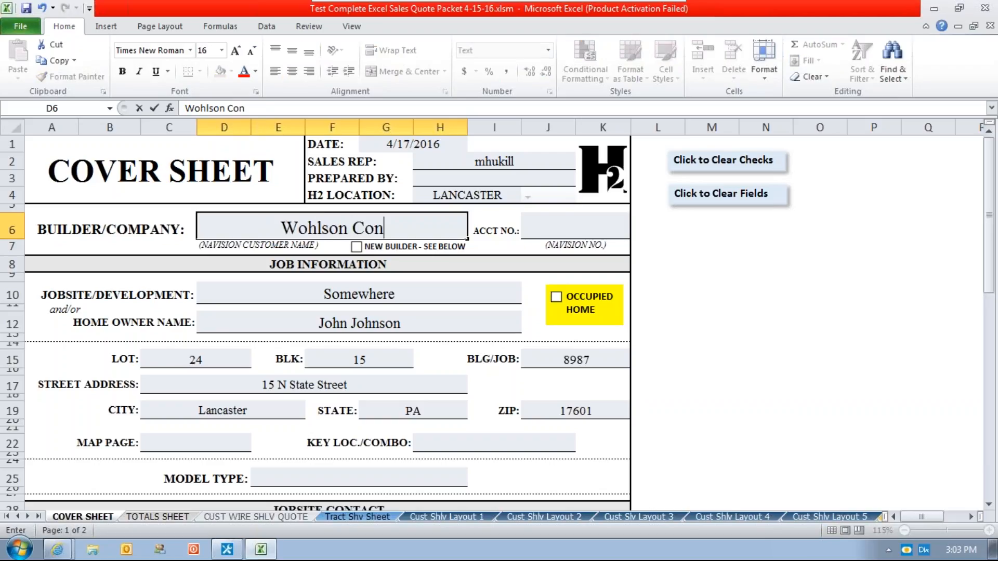
key(BackSpace)
key(BackSpace)
key(BackSpace)
key(BackSpace)
key(BackSpace)
key(BackSpace)
text(en )
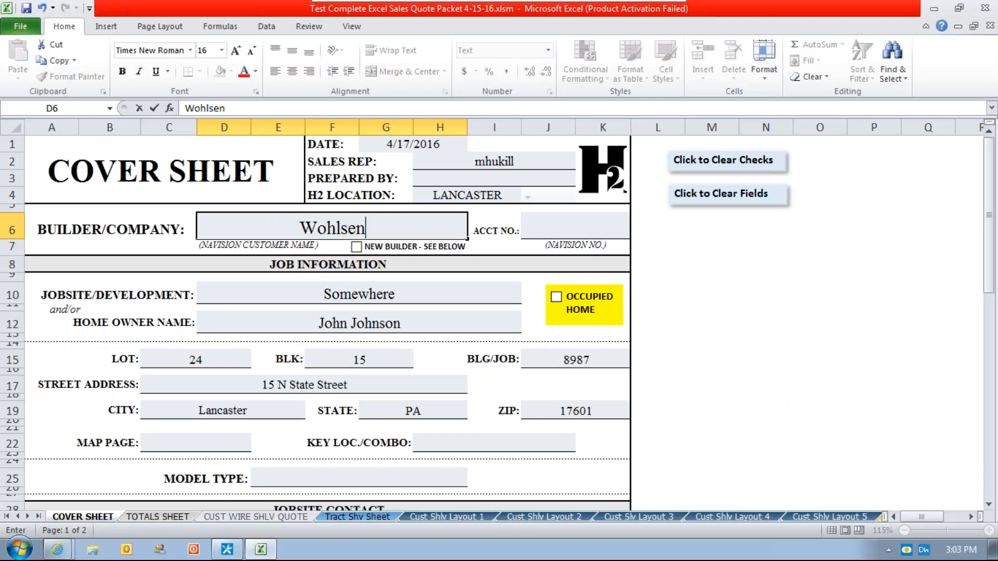
text(Construction)
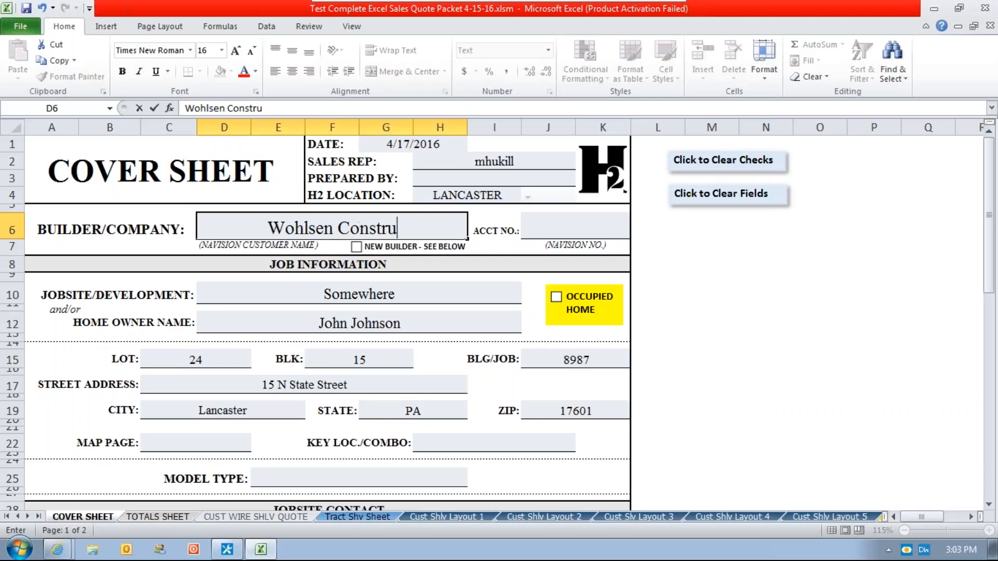
key(Tab)
key(Tab)
key(Tab)
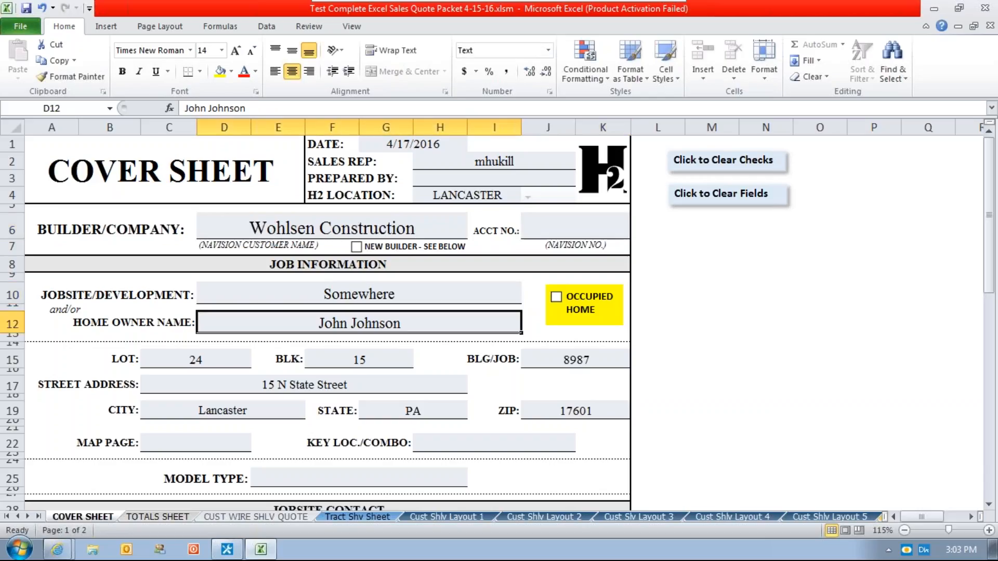
Change the Jobsite/Development entry to "Some other place".
click(302, 298)
text(So)
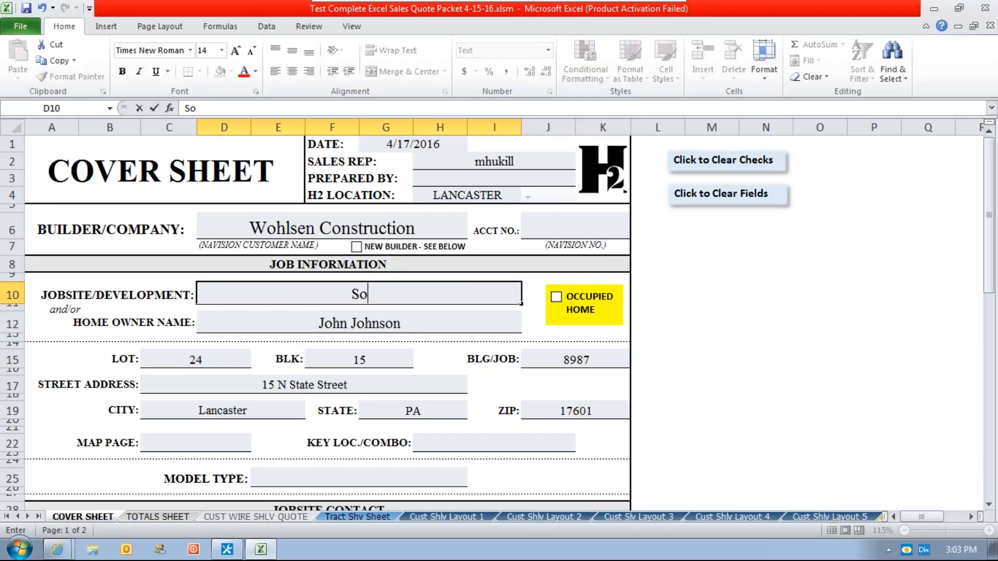
text(me other place)
key(Return)
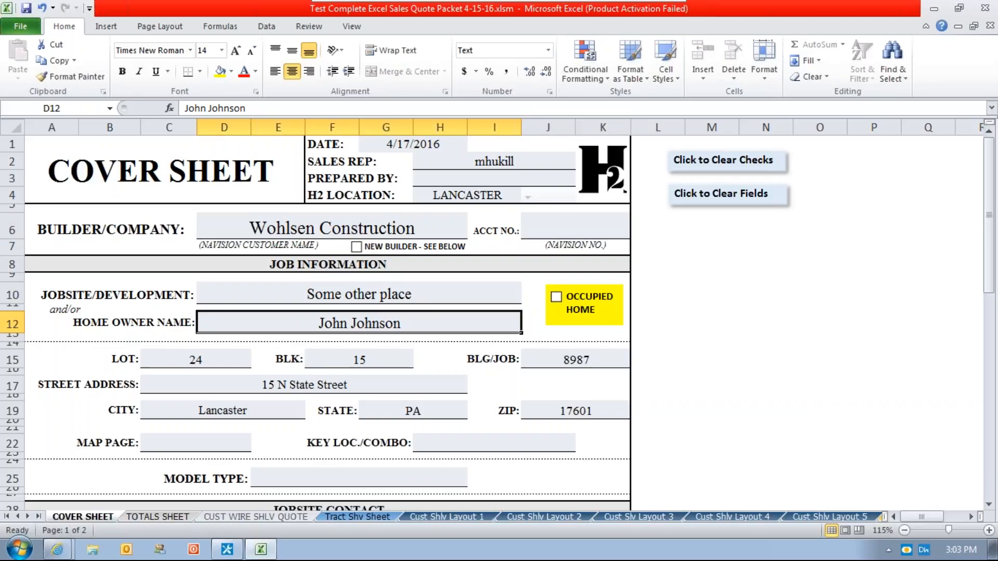
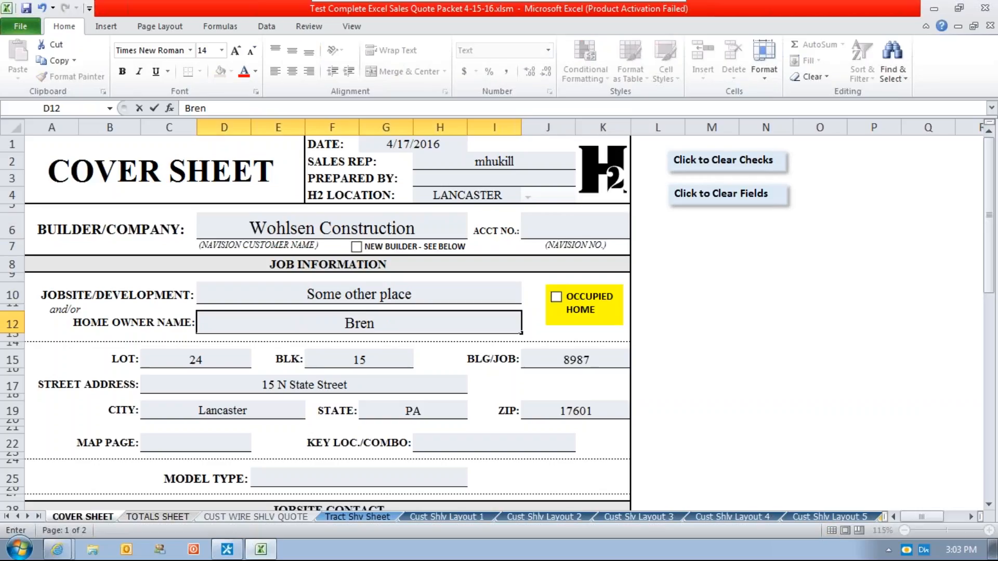
Replace the Home Owner Name entry with the new home owner's full name.
key(Return)
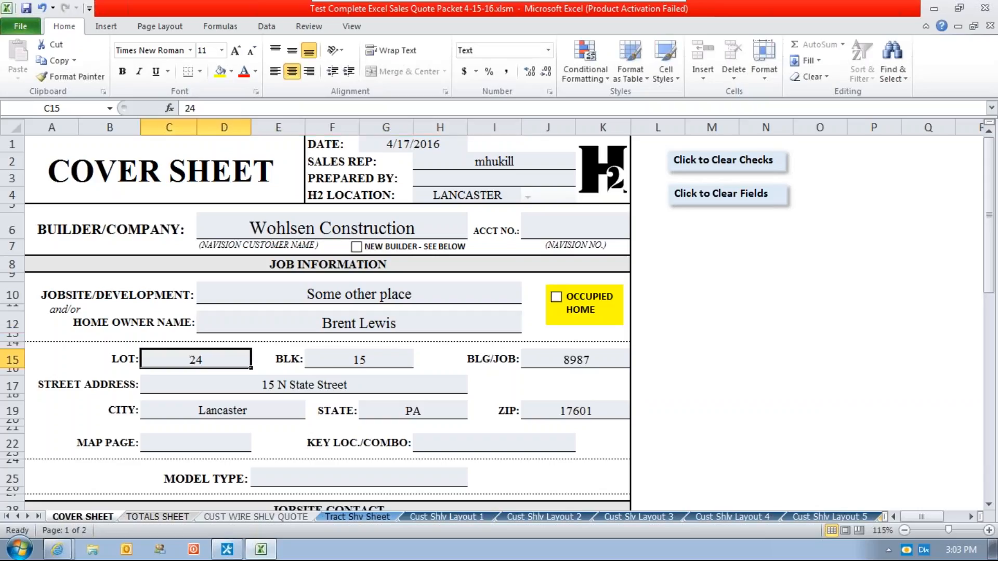
Set the cover sheet's Lot to 11, BLK to 17, BLG/JOB to 2222, and Street Address to "Some other place".
text(11)
key(Return)
text(17)
key(Return)
text(897)
key(BackSpace)
key(BackSpace)
key(BackSpace)
text(2222)
key(Return)
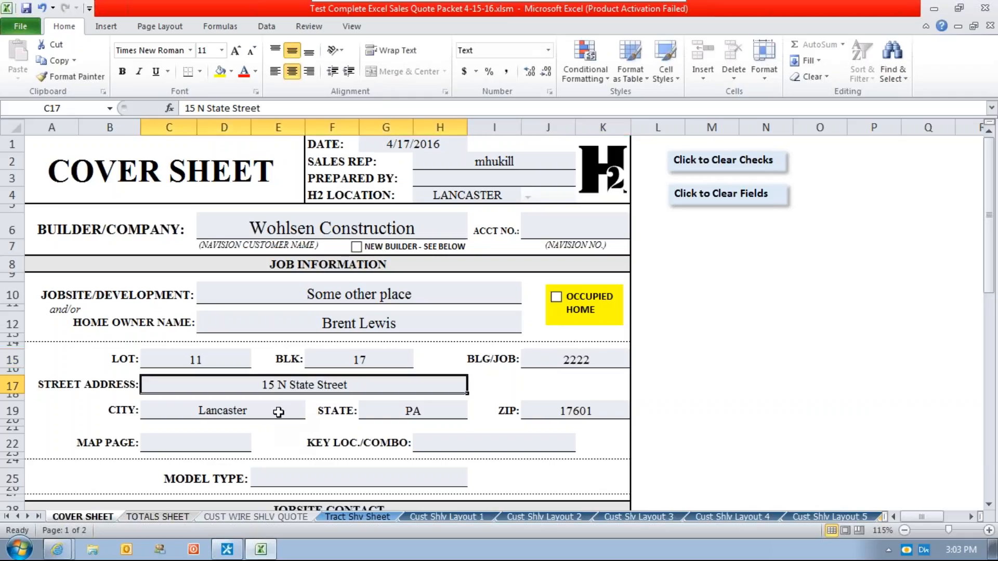
text(Some other p)
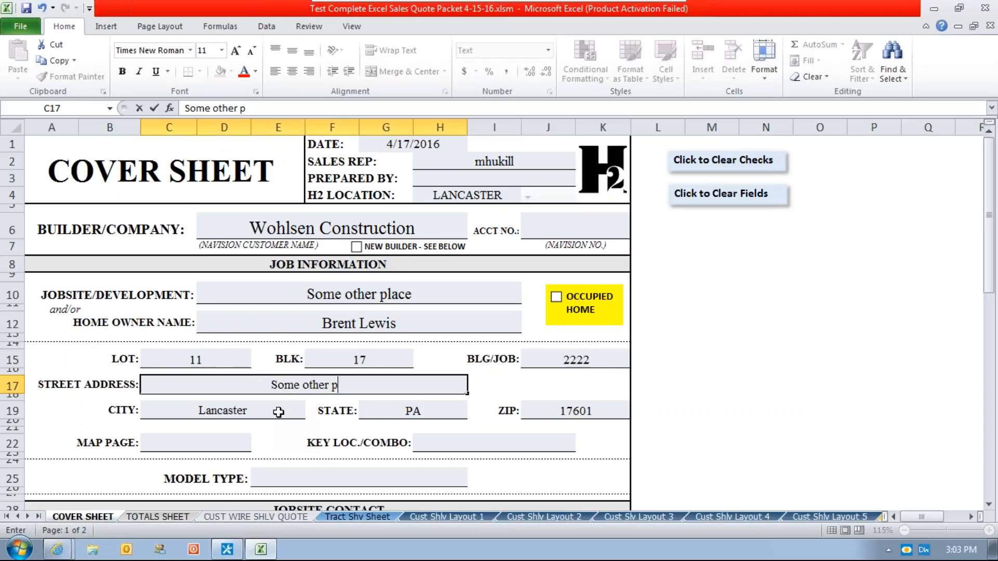
text(lace)
Save the workbook under its current name to the H2 Customer Accounts Tree View in the DocuWare location.
key(F12)
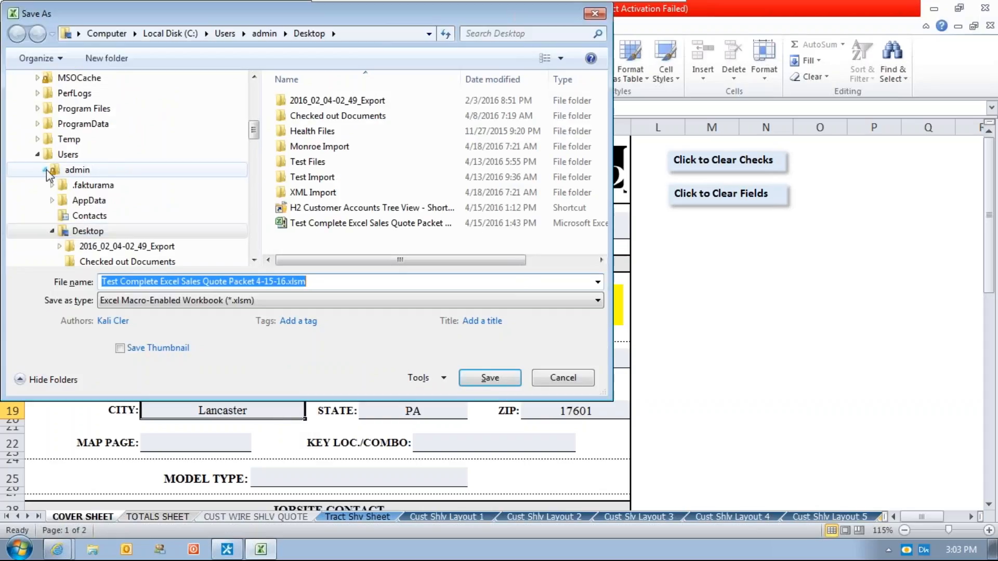
click(38, 155)
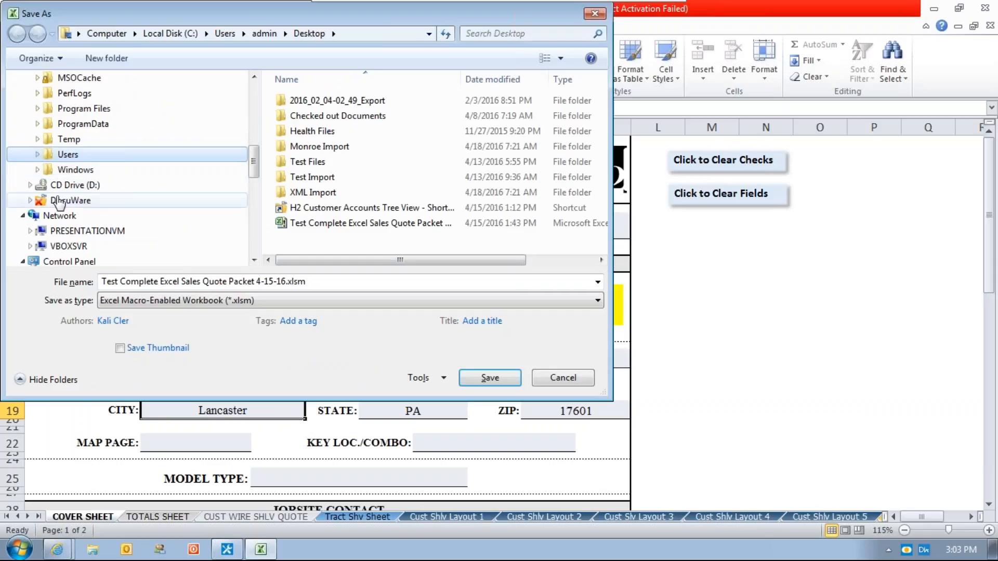
click(60, 201)
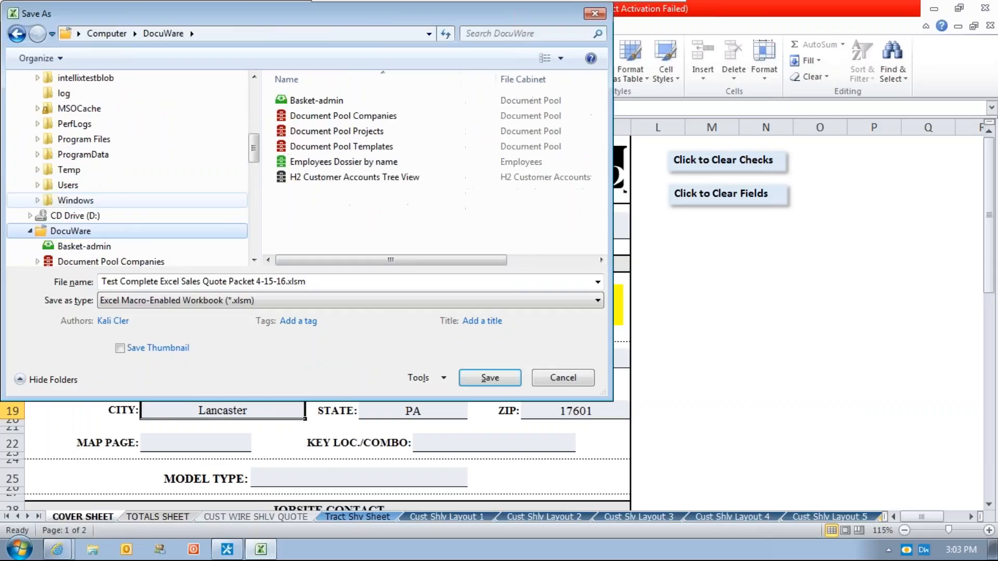
click(320, 178)
double_click(320, 178)
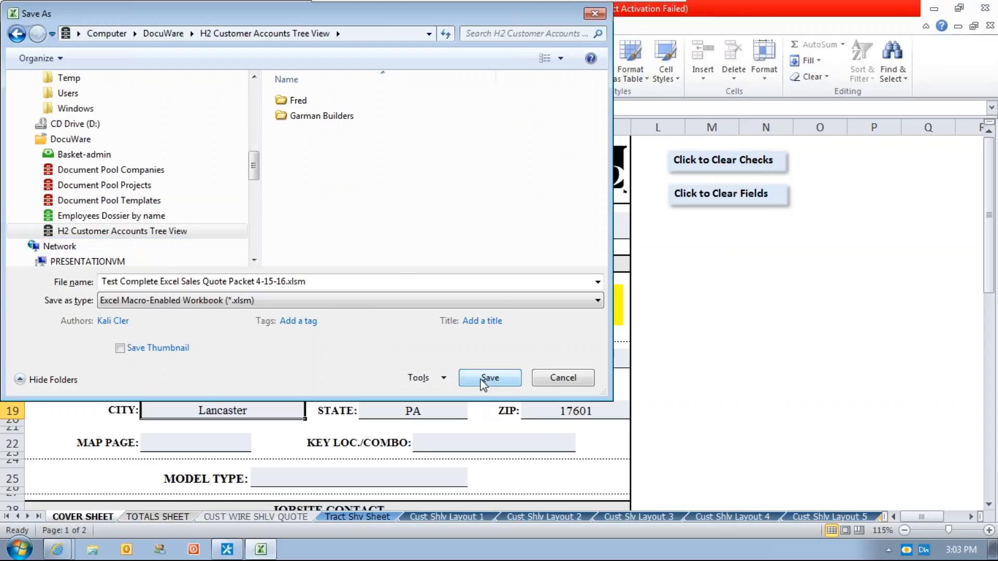
click(514, 378)
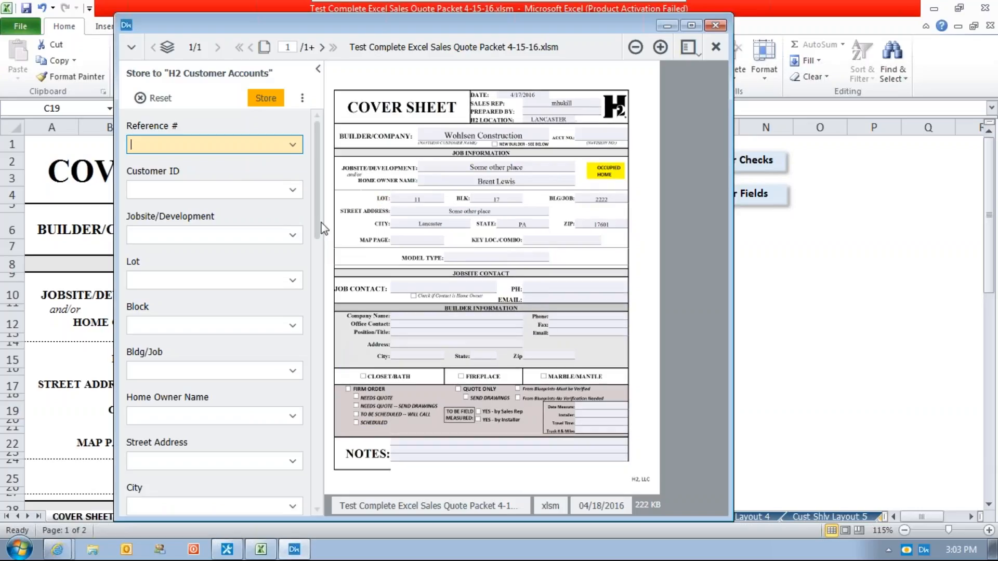
Fill the index fields with Smart Index and store the document to H2 Customer Accounts.
click(302, 97)
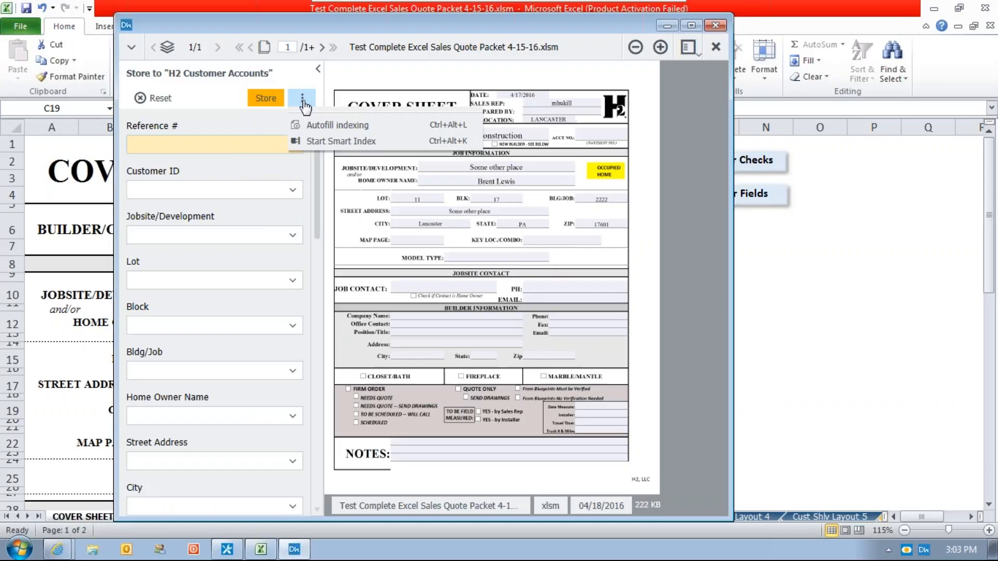
click(329, 141)
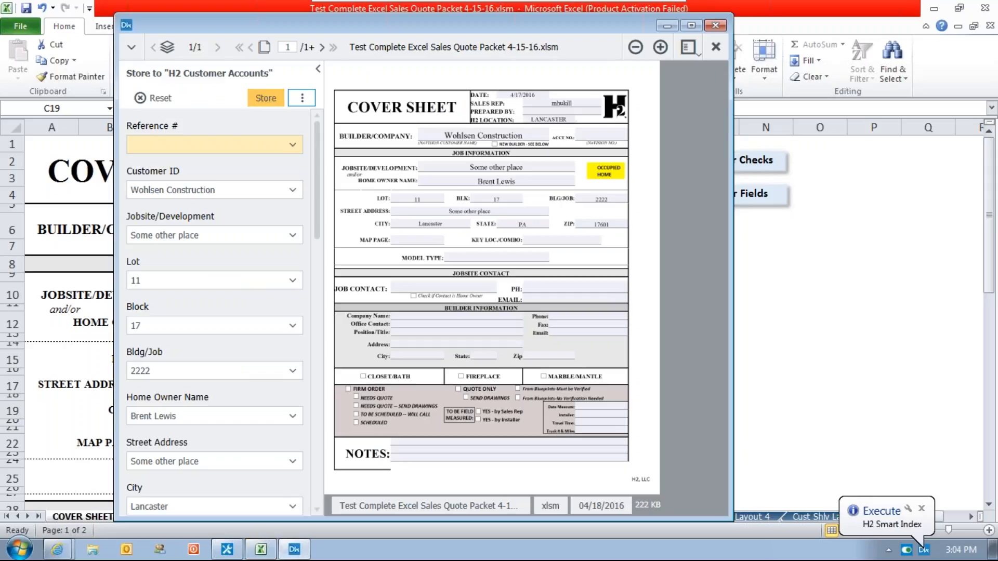
click(265, 99)
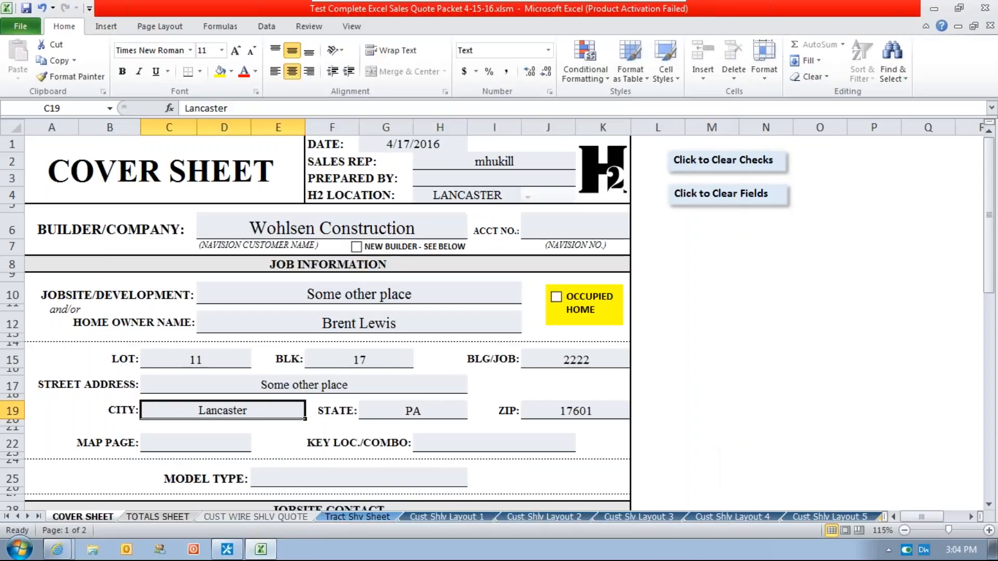
click(631, 325)
Switch to the DocuWare web client, refresh the H2 Customer Accounts results to check the Wohlsen Construction entry, and look through the admin document tray.
mouse_move(57, 550)
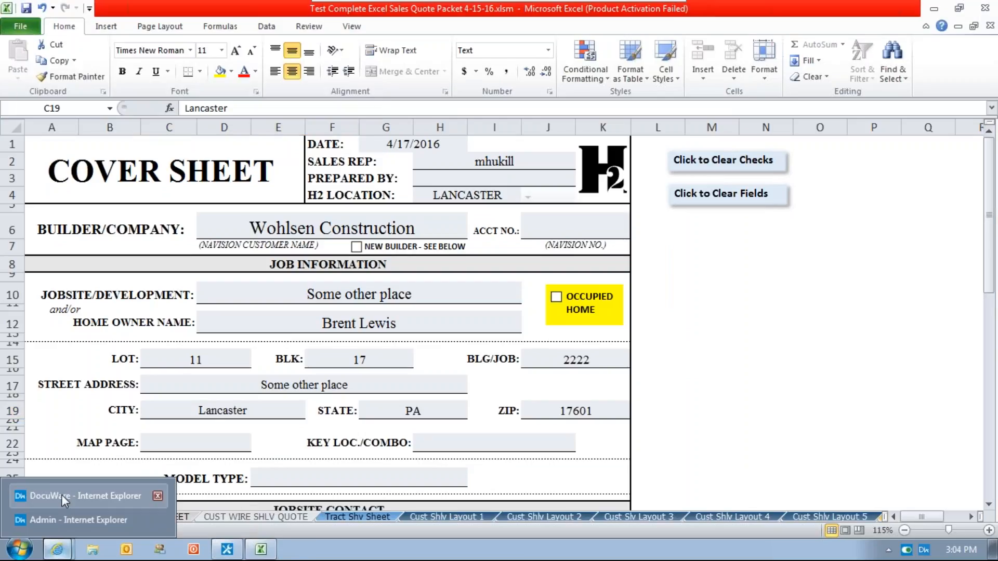
click(52, 494)
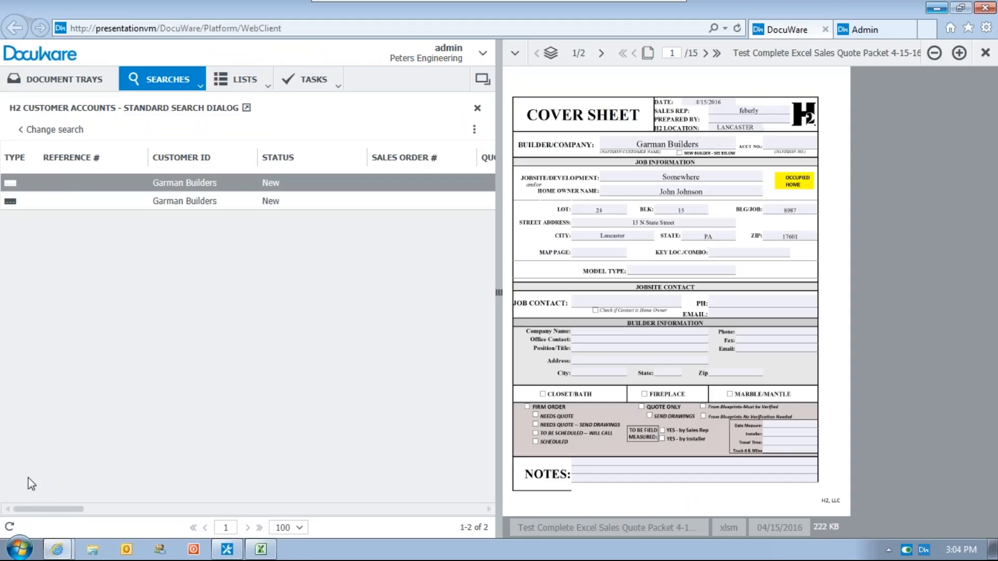
click(9, 526)
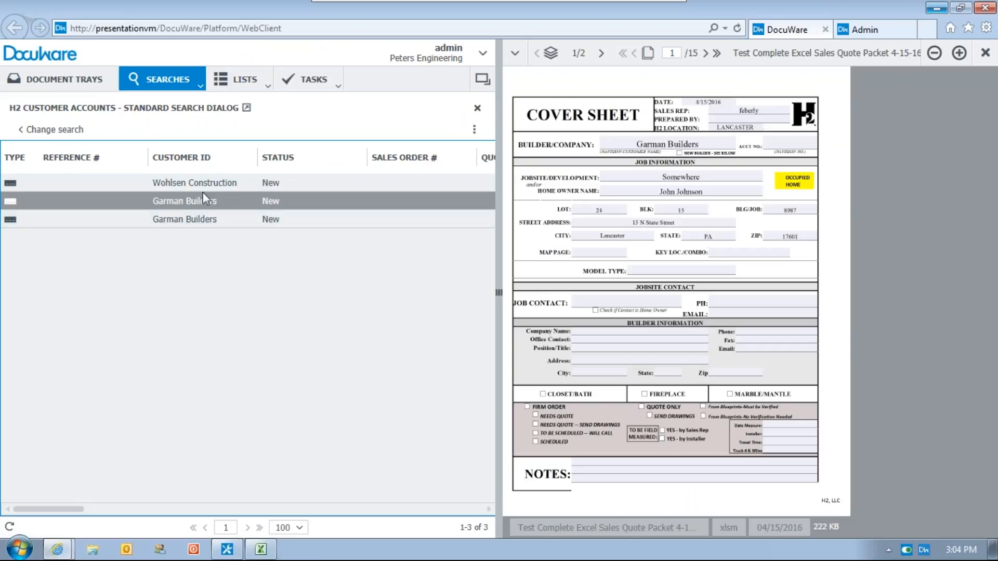
click(185, 187)
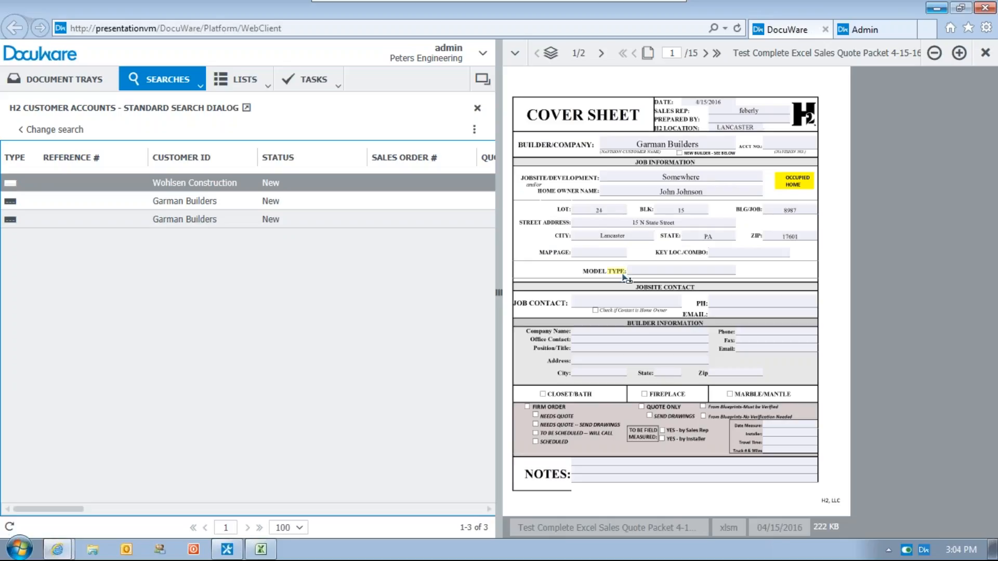
click(57, 88)
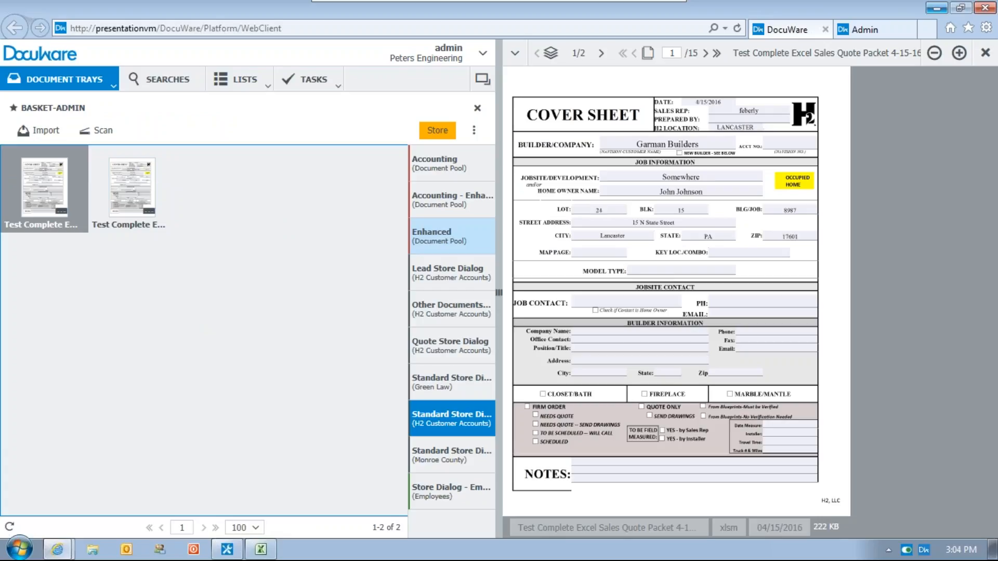
click(158, 79)
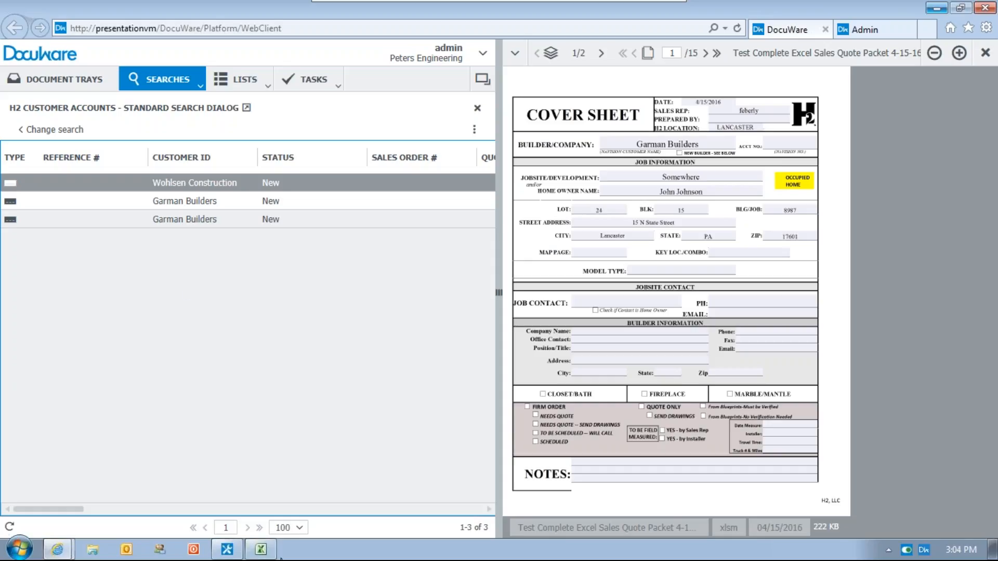
Switch to the Excel workbook and set the cover sheet's zoom to 75%.
click(261, 551)
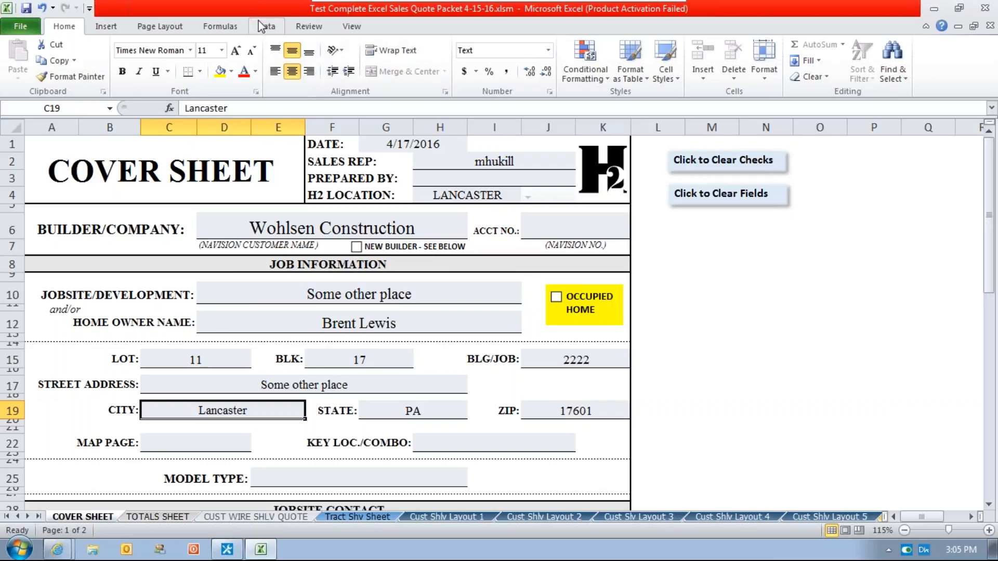
click(341, 27)
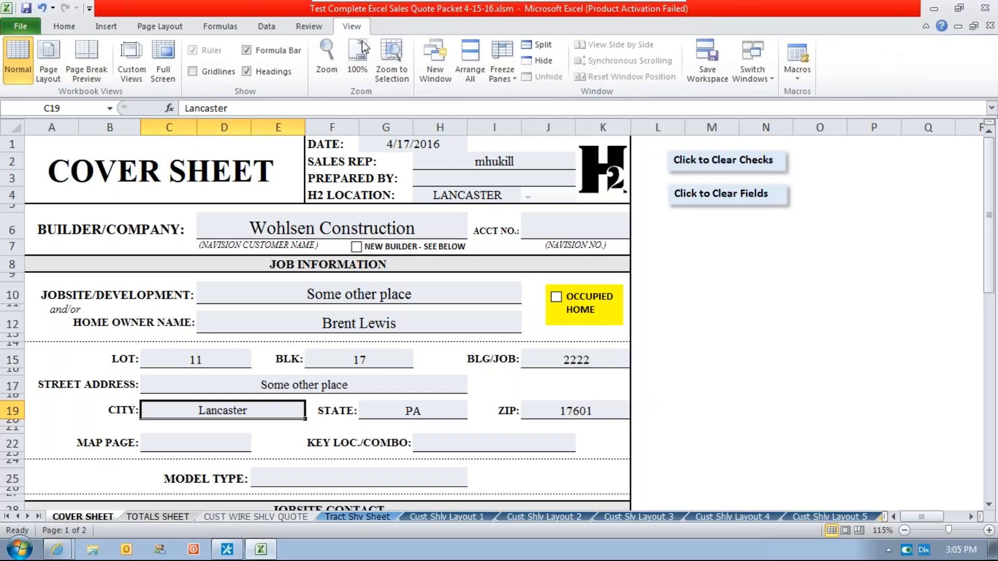
click(328, 65)
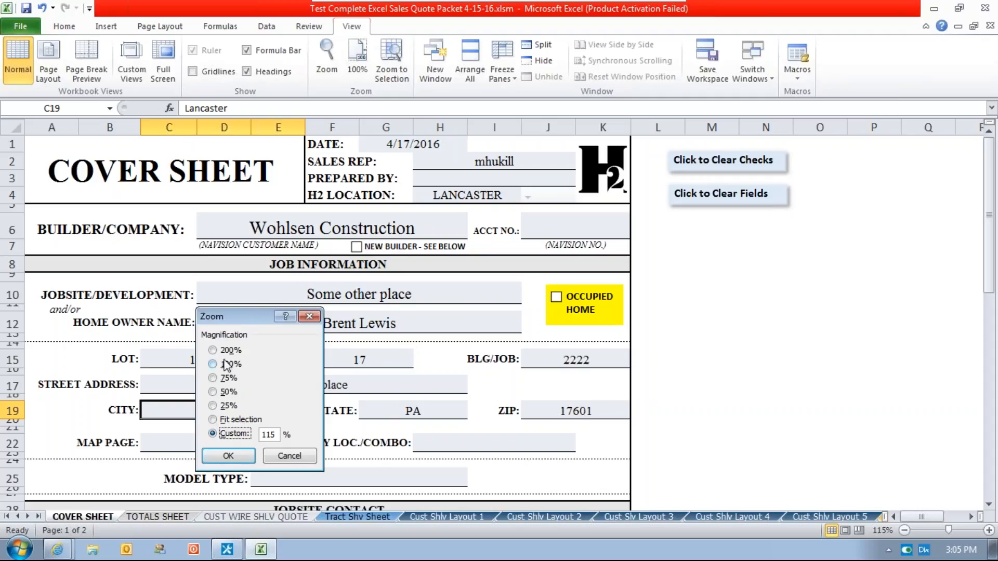
click(289, 455)
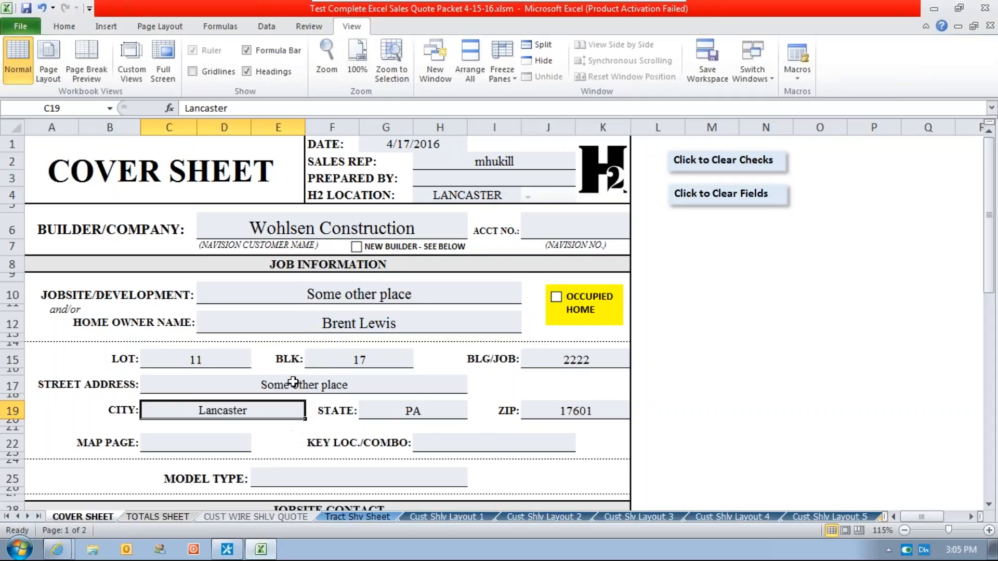
scroll(404, 448, down, 18)
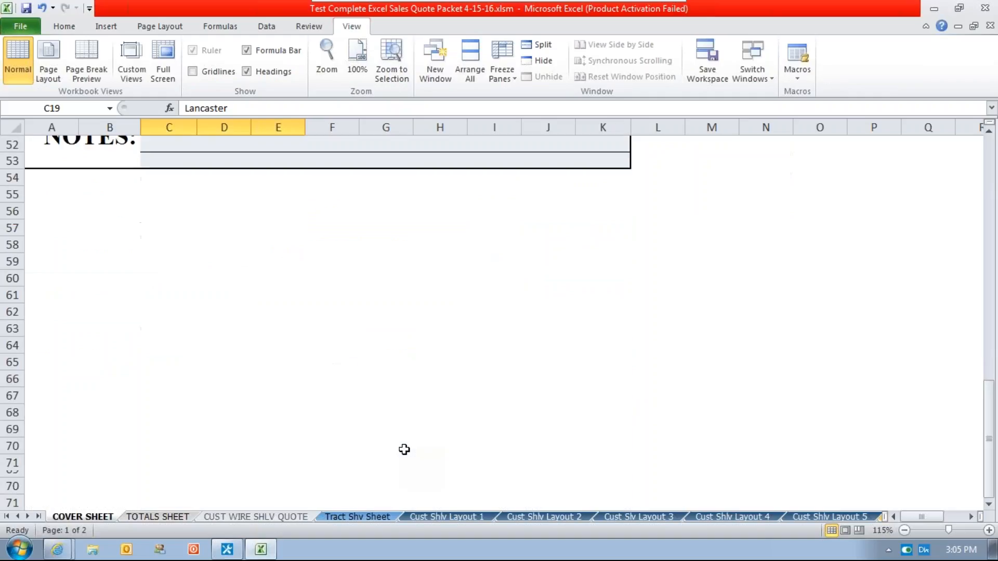
scroll(404, 449, up, 11)
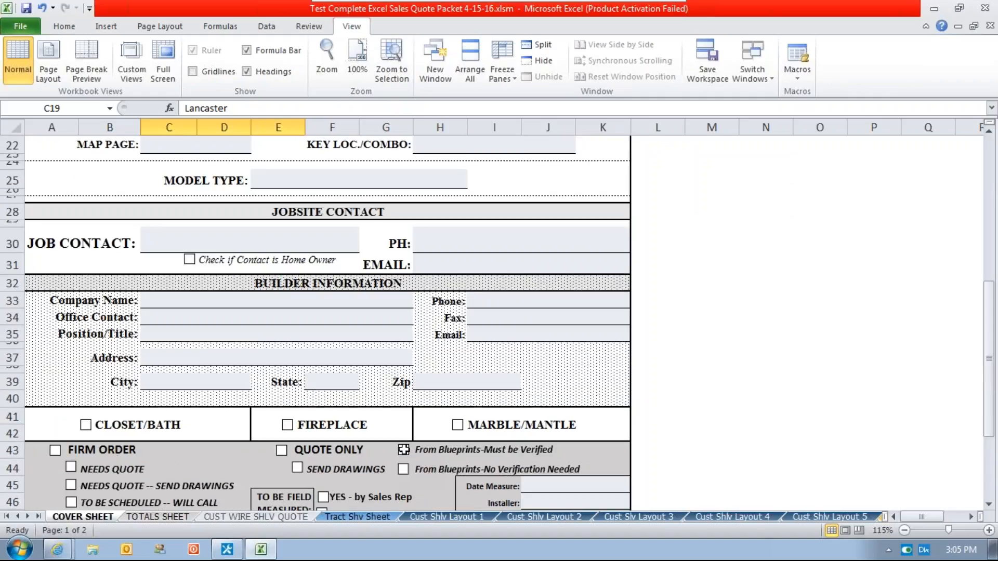
scroll(404, 449, up, 7)
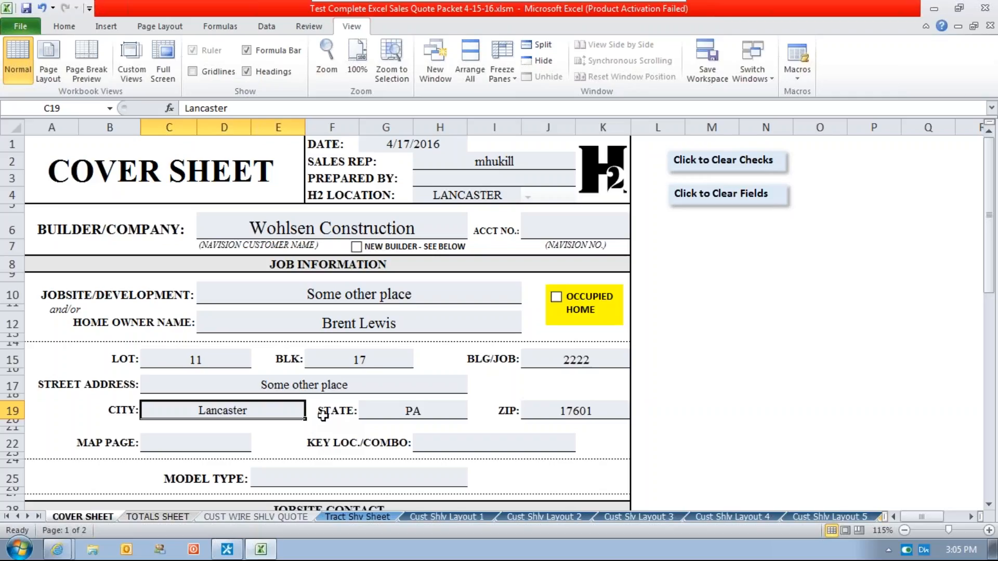
click(356, 65)
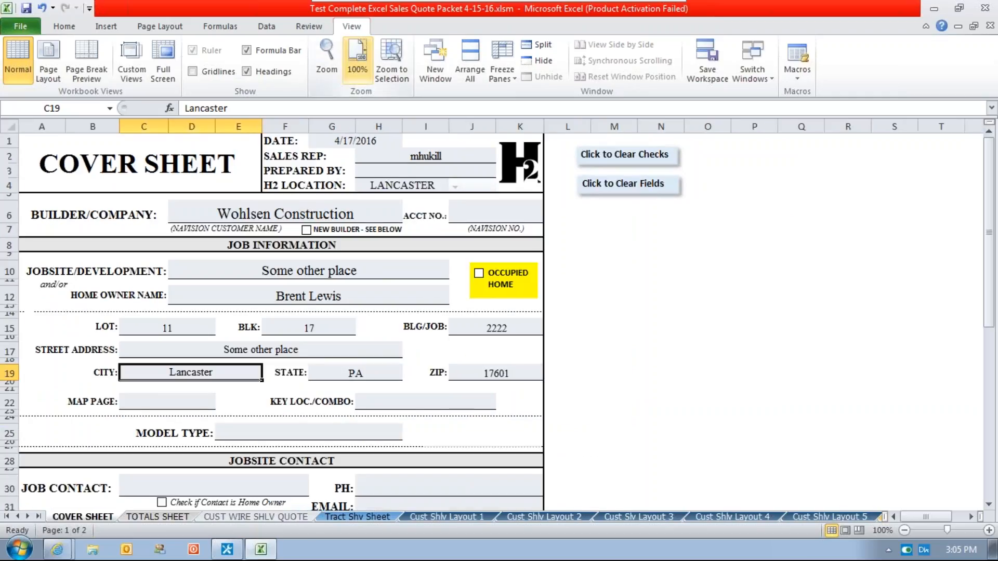
click(327, 60)
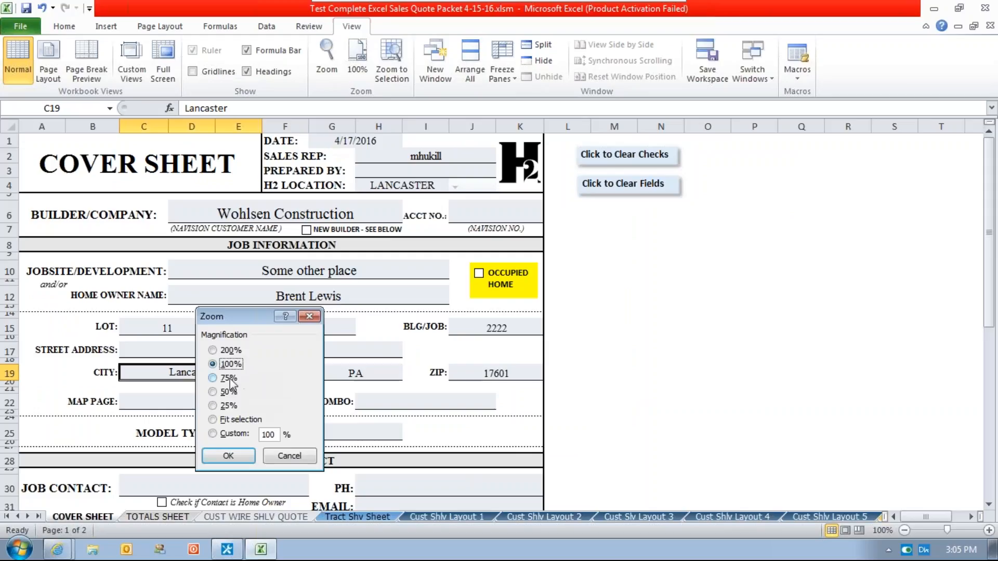
click(212, 378)
click(225, 456)
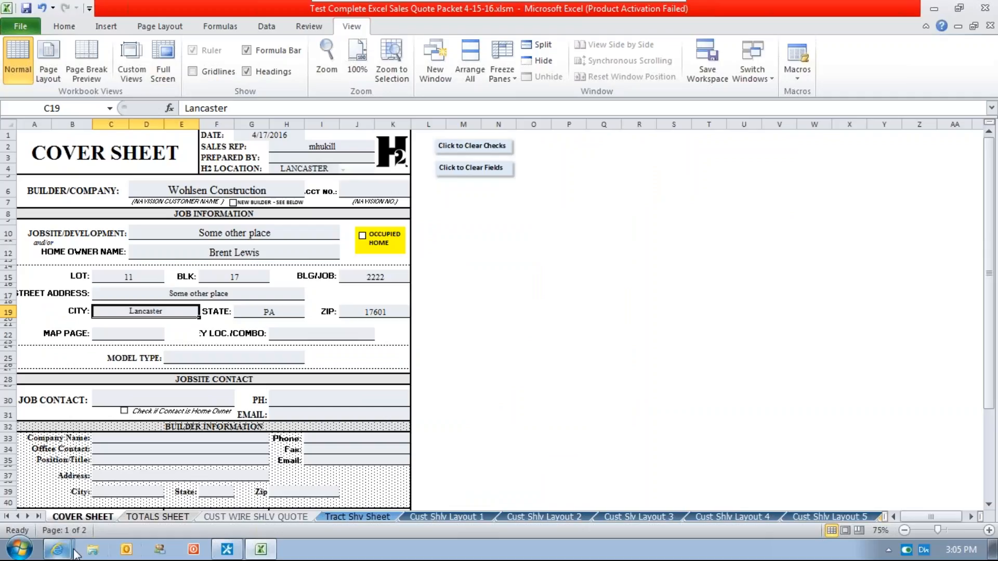
Switch back to the DocuWare web client, reopen the H2 Customer Accounts search form, and reset its criteria.
click(57, 550)
click(68, 498)
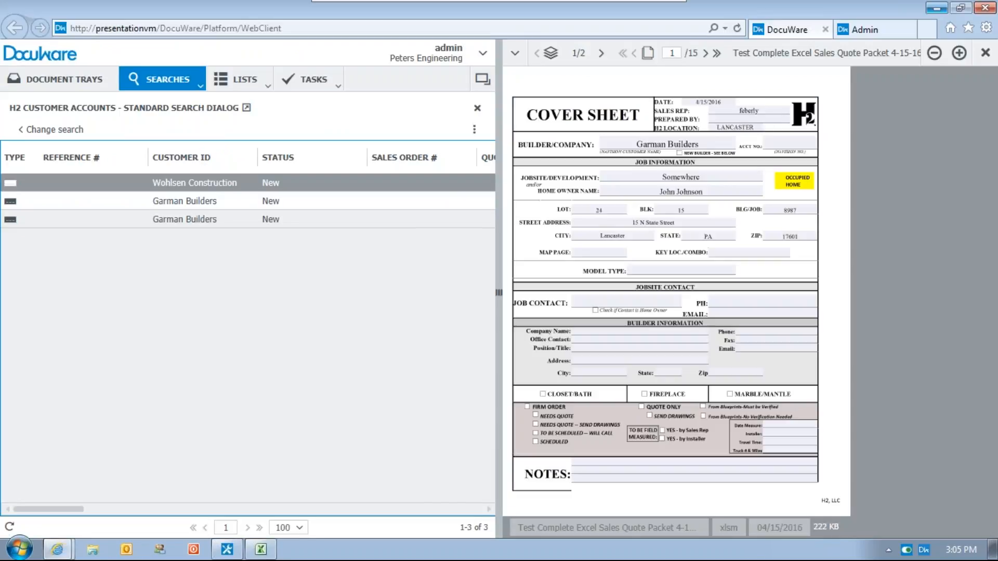
click(52, 130)
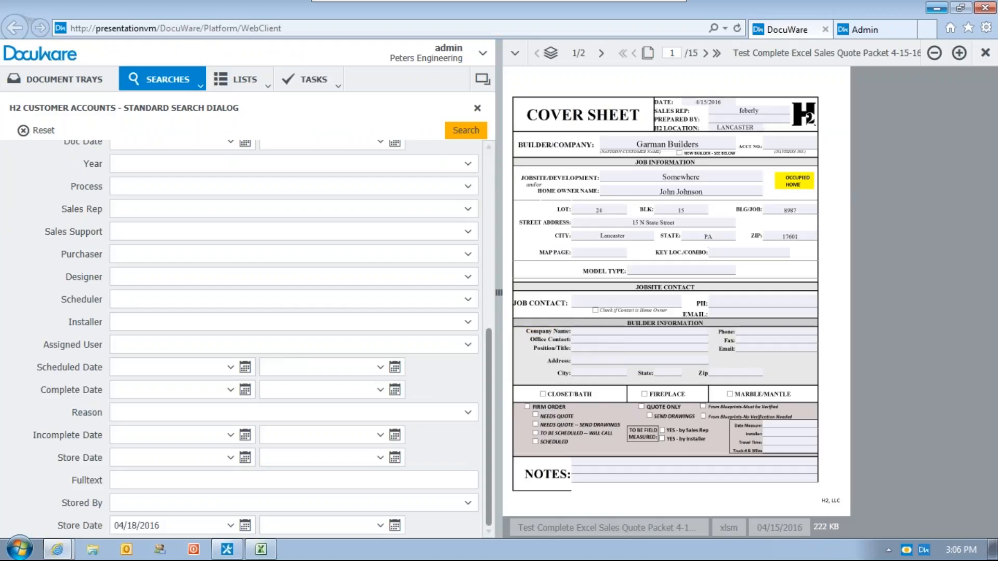
scroll(484, 370, up, 3)
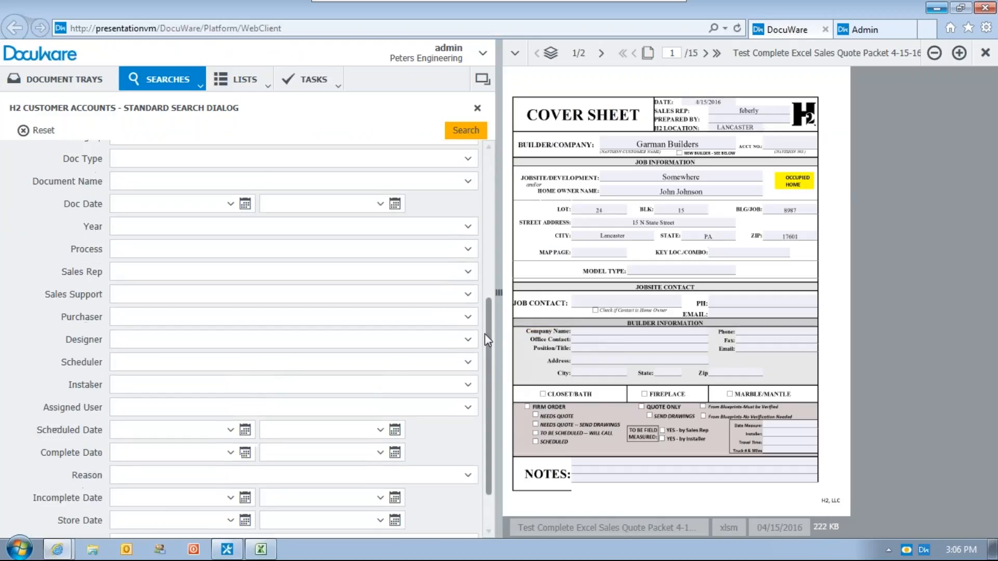
drag(488, 334, 491, 185)
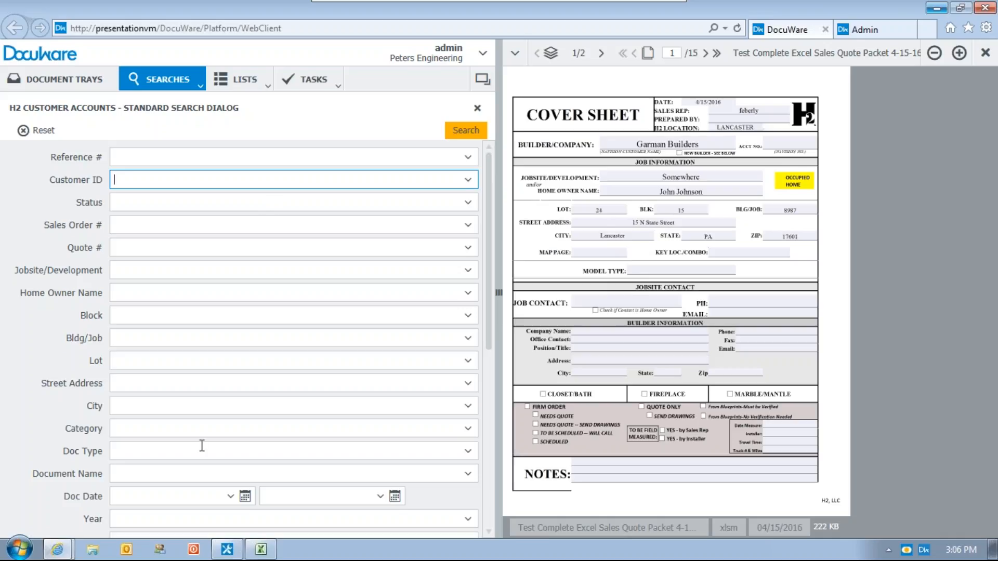
click(35, 131)
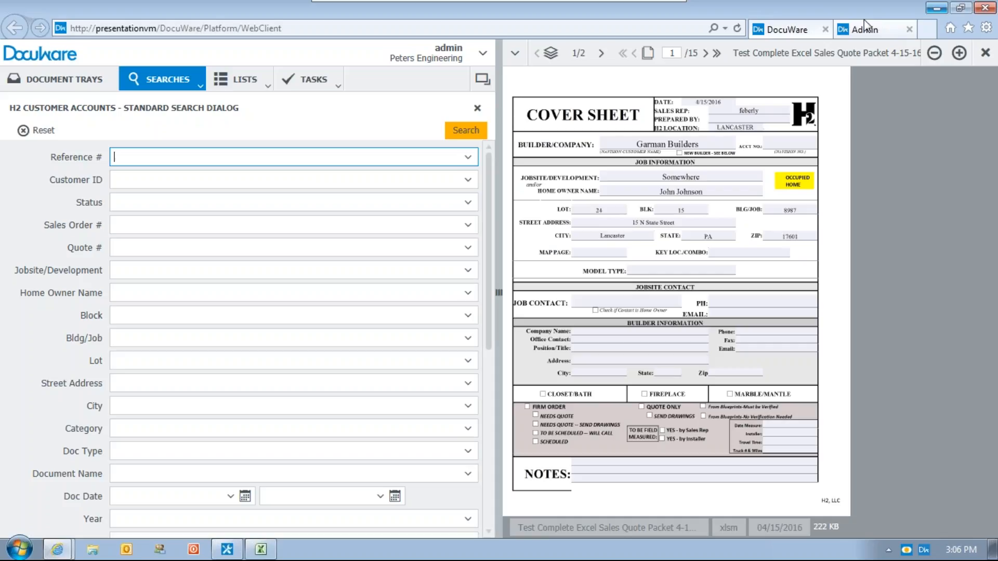
Minimize the browser, close the edited workbook in Excel, and reopen the Test Complete Excel Sales Quote Packet from the desktop.
click(936, 9)
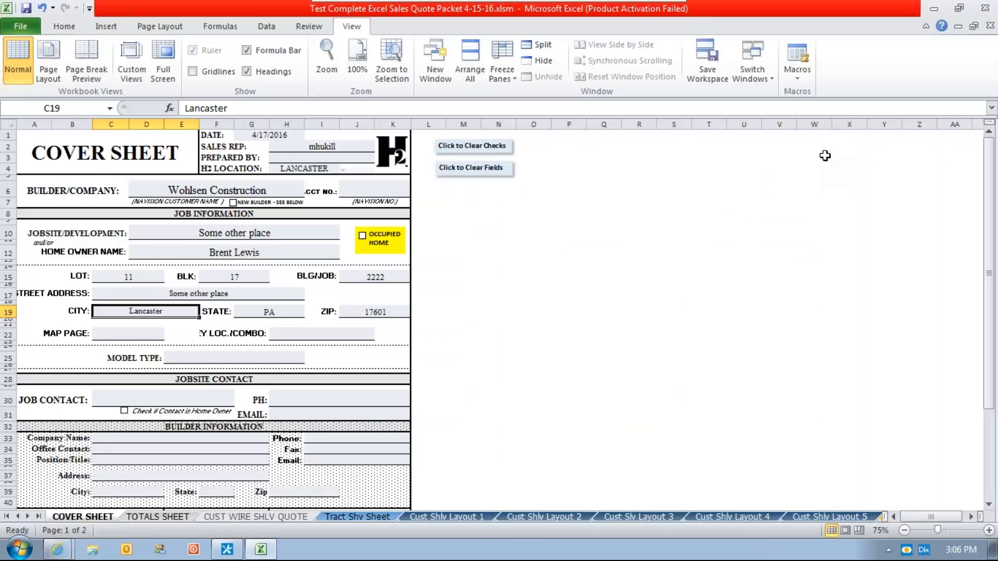
click(985, 9)
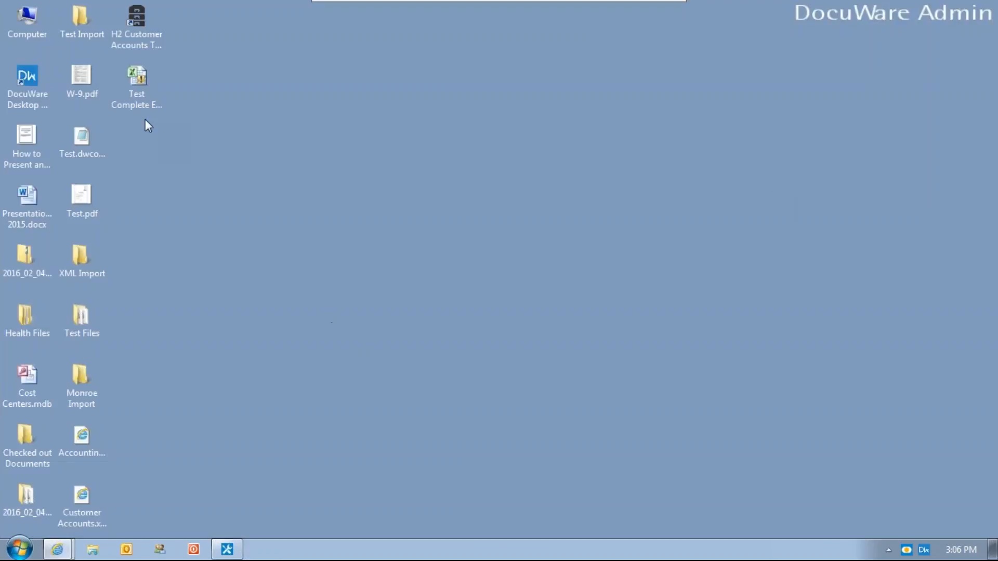
double_click(138, 78)
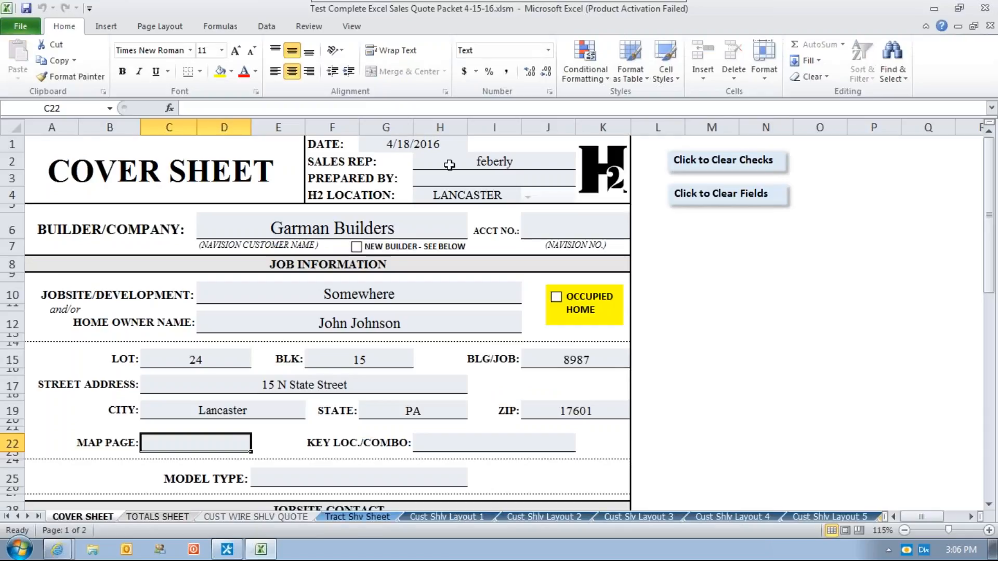
click(645, 413)
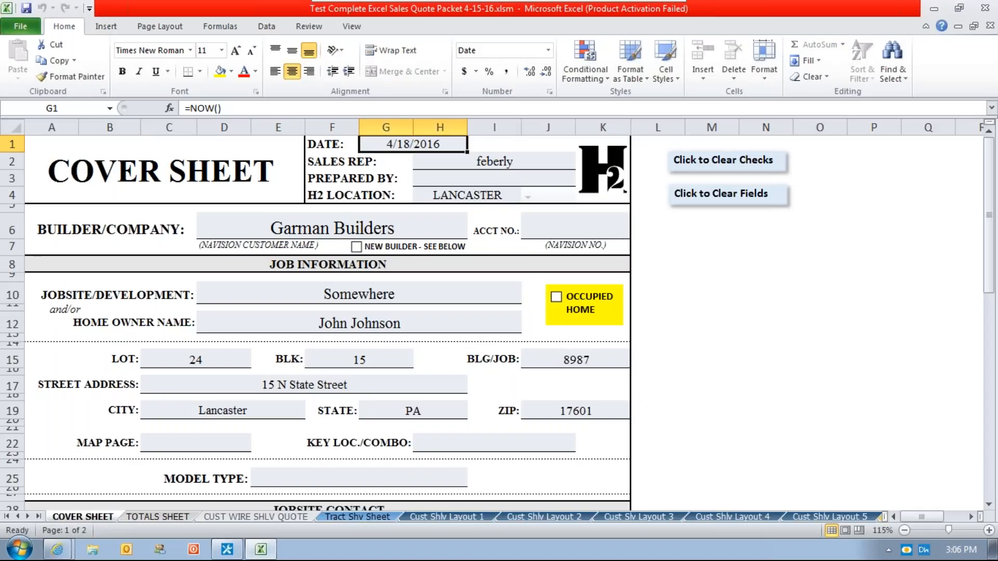
Set the date on the cover sheet to 4/11/16.
text(4/11/16)
key(Return)
key(Return)
key(Return)
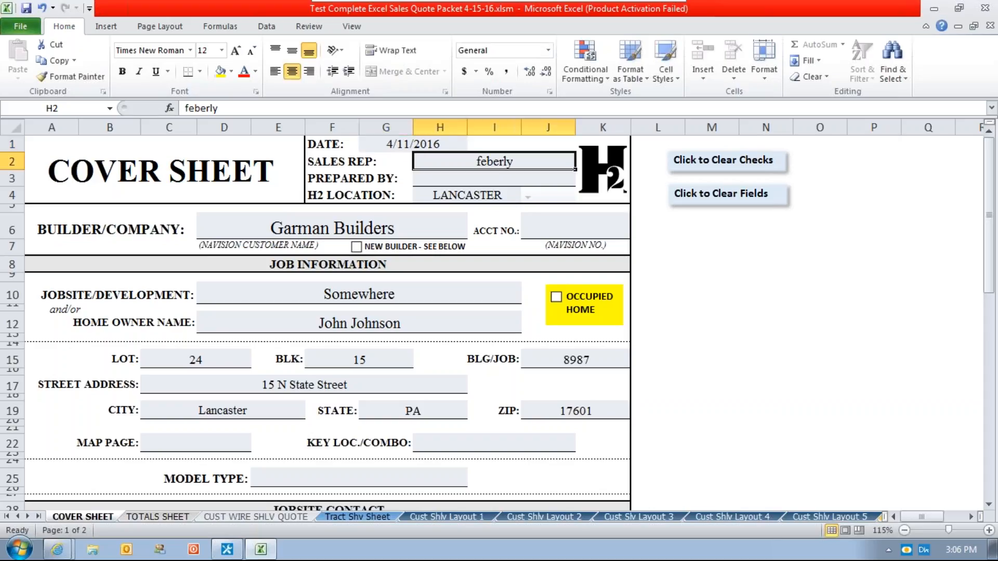
Replace the builder/company on the cover sheet with Johnson Controls.
key(Tab)
key(Tab)
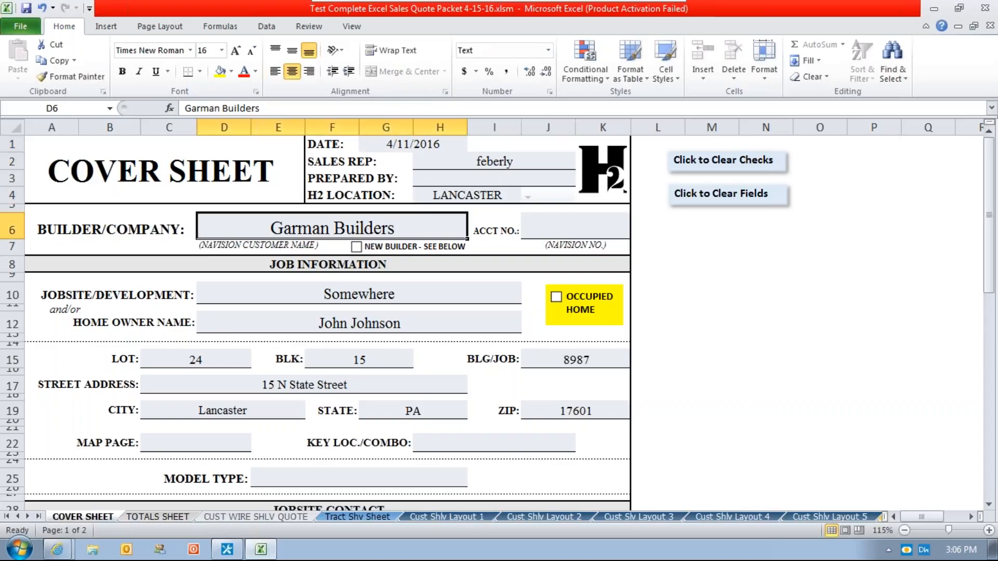
text(Johnson Controls)
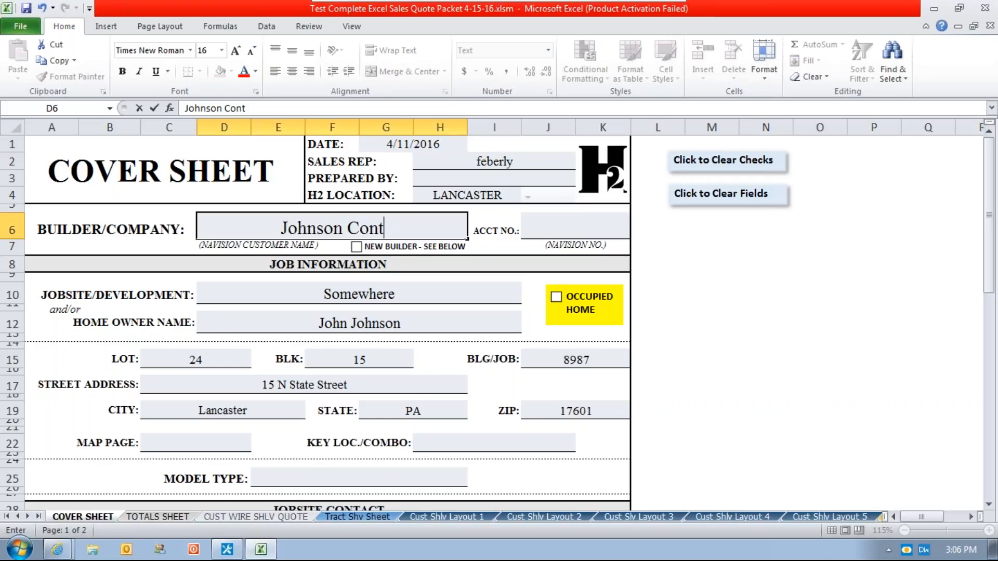
key(Return)
key(Return)
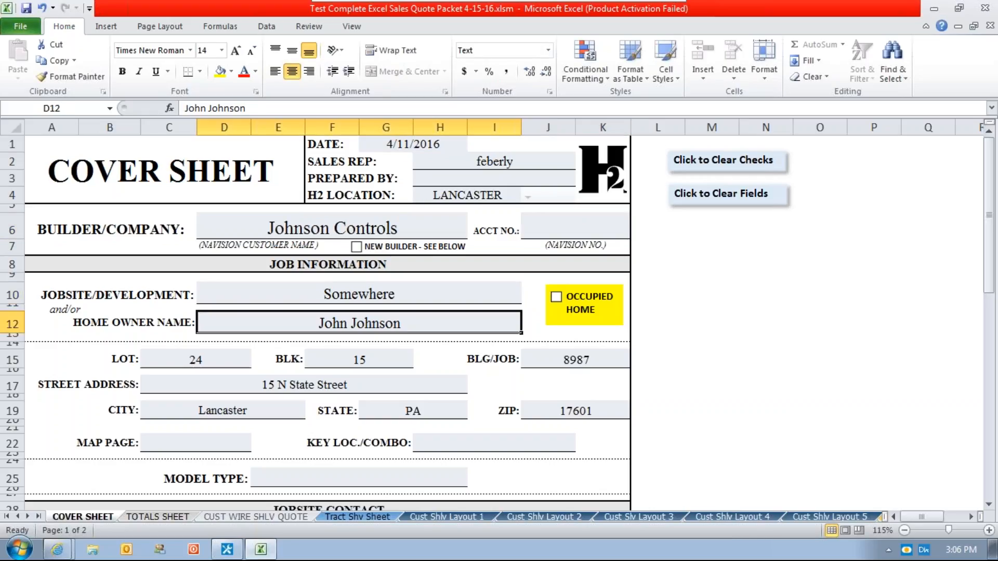
Change the jobsite/development to Mark's Run and enter a new home owner name on the cover sheet.
click(326, 292)
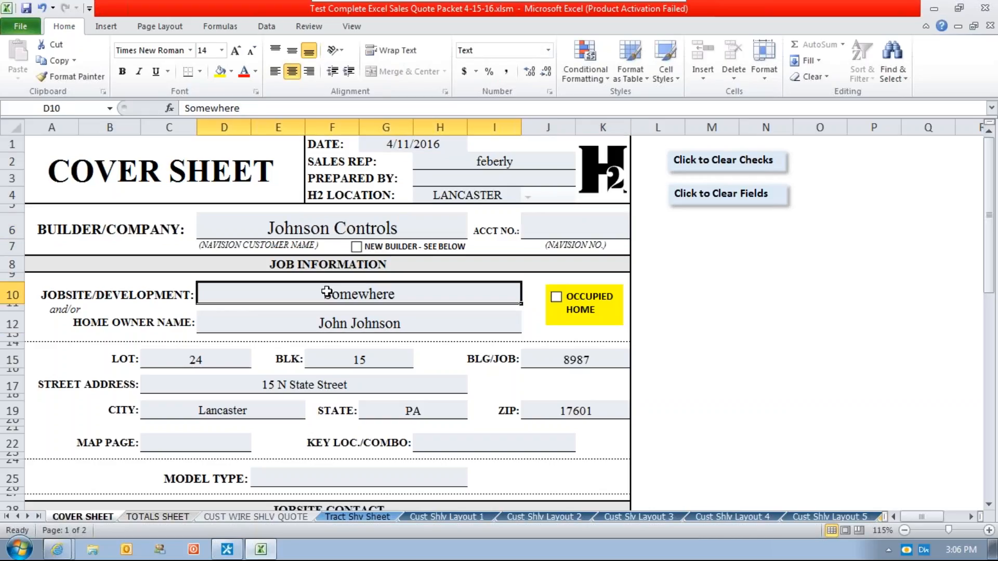
text(Marks)
key(BackSpace)
text('s Run)
key(Return)
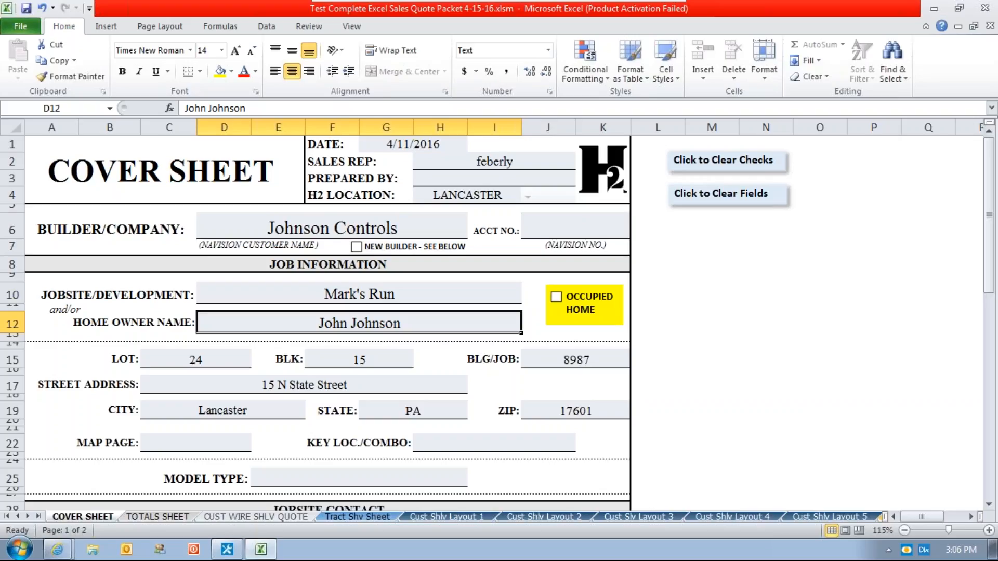
key(Return)
Set the lot to 22, the block to 16 and the building/job number to 87778.
text(22)
key(Tab)
text(16)
key(Tab)
text(87778)
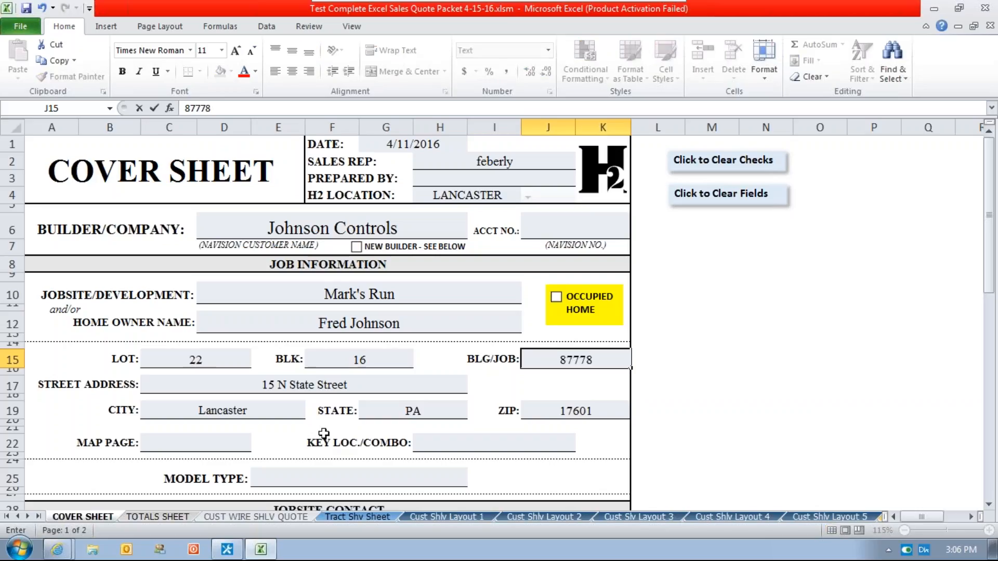
key(ctrl+Return)
Save the sales quote packet to DocuWare's H2 Customer Accounts Tree View, keeping its file name.
key(alt+f)
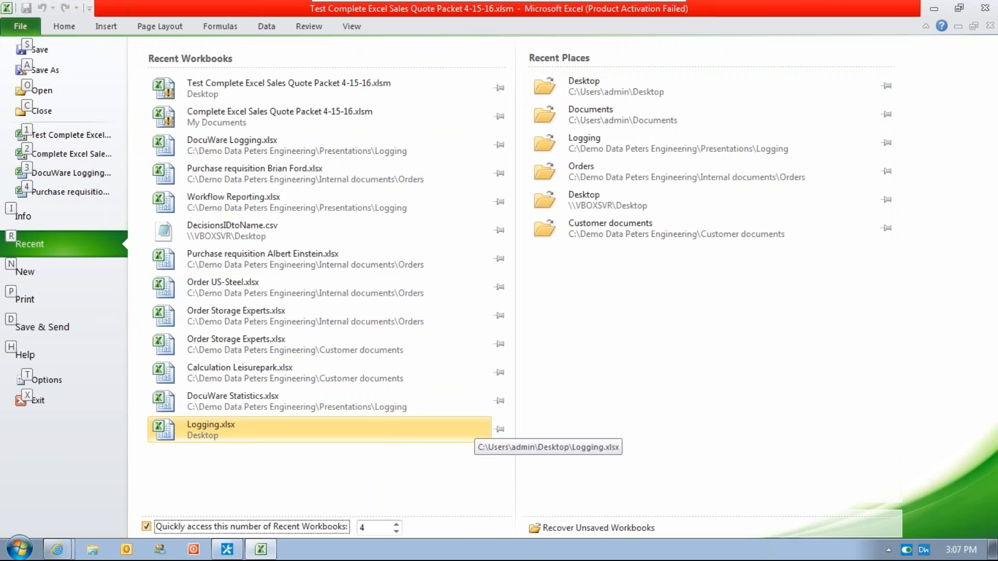
key(Escape)
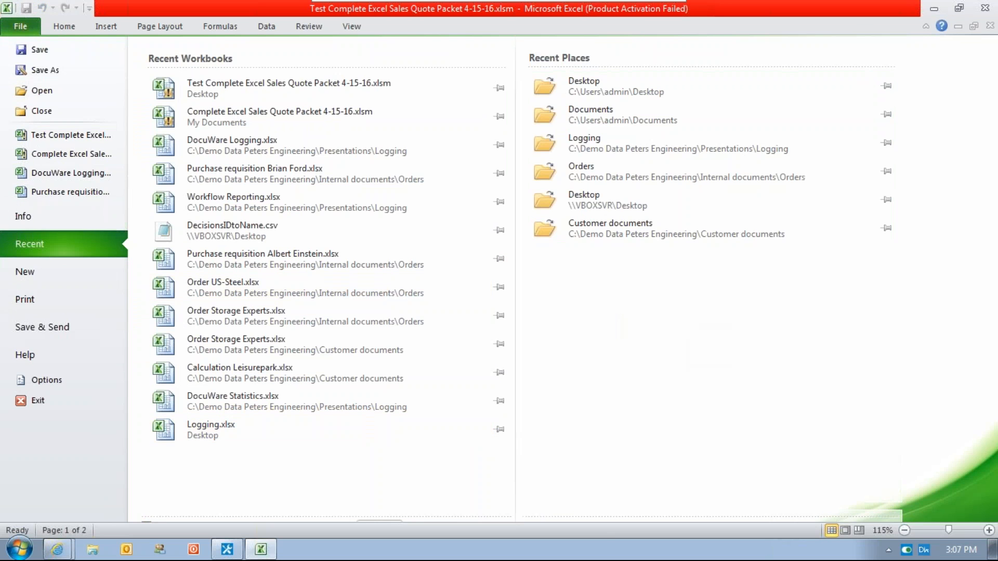
key(F12)
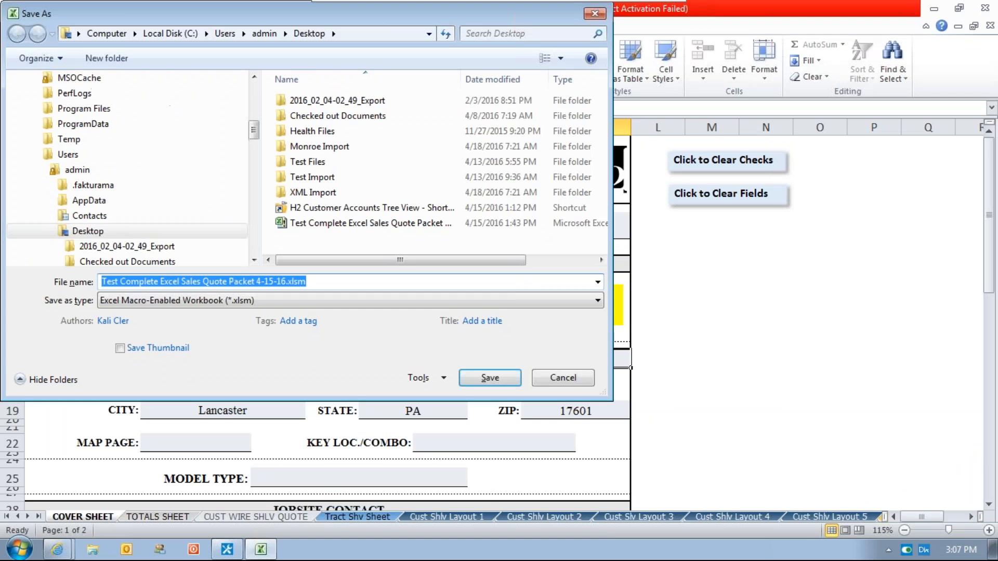
click(37, 154)
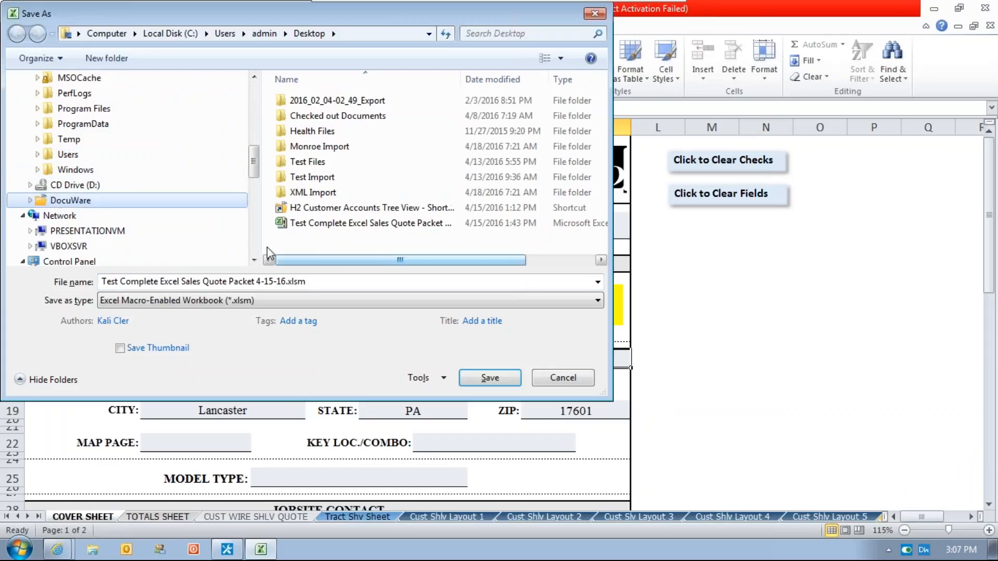
click(307, 179)
double_click(307, 179)
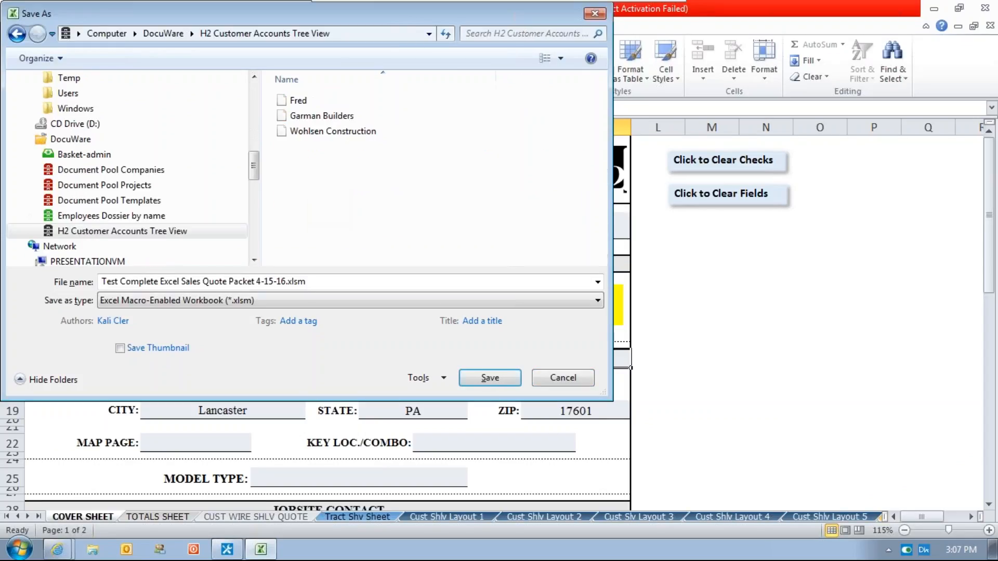
click(489, 378)
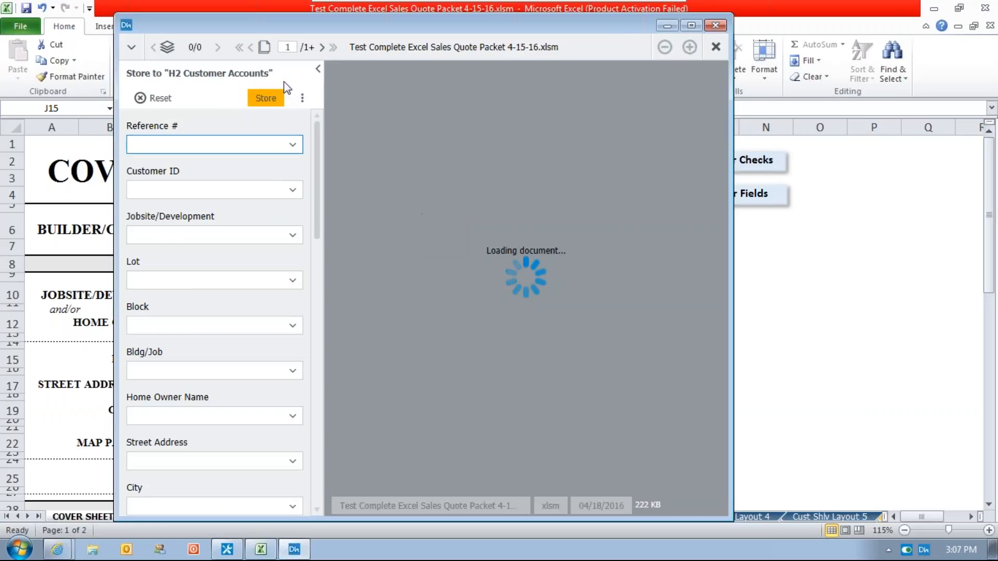
Fill the index fields with Smart Index, store the packet to H2 Customer Accounts, and close Excel.
click(302, 98)
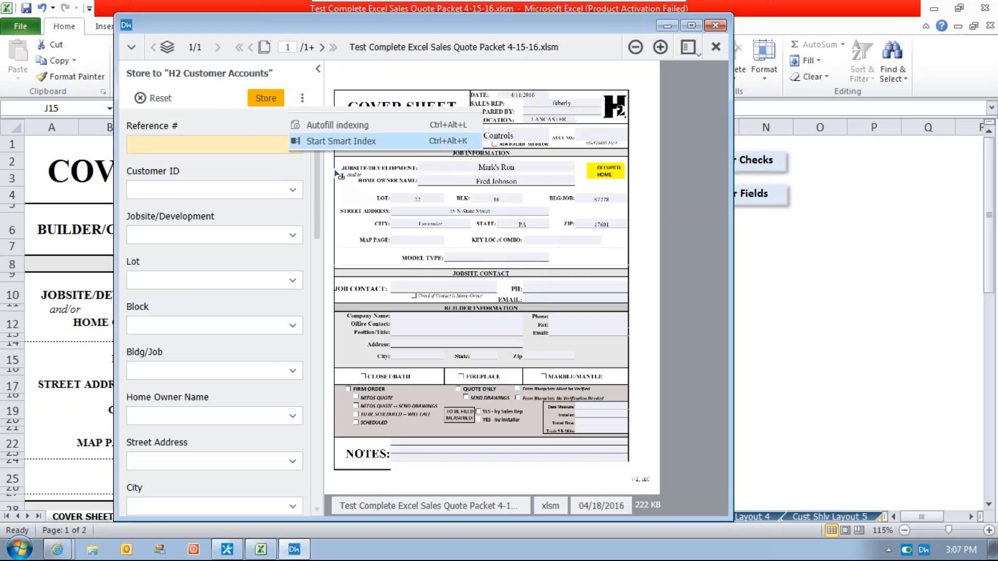
click(332, 139)
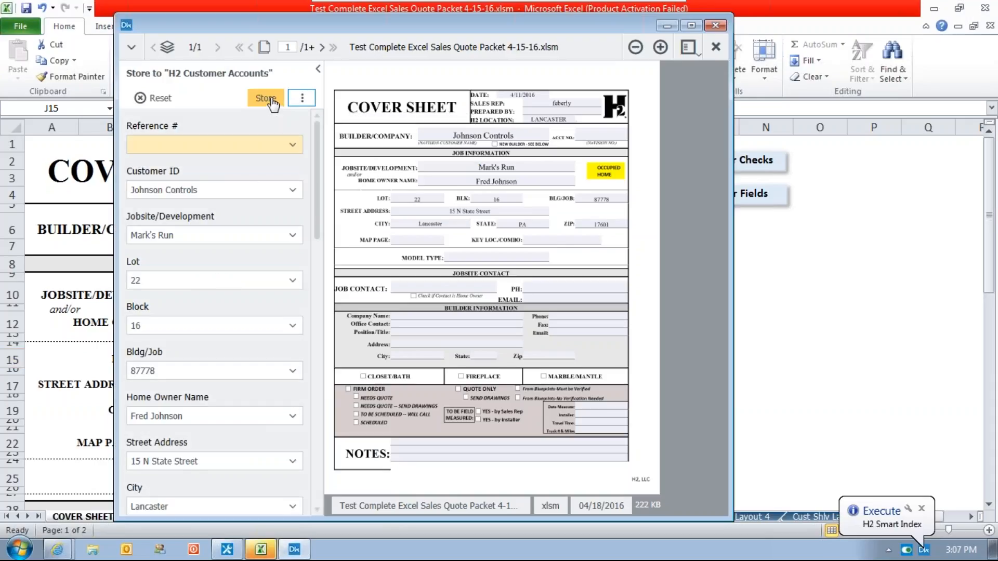
click(266, 97)
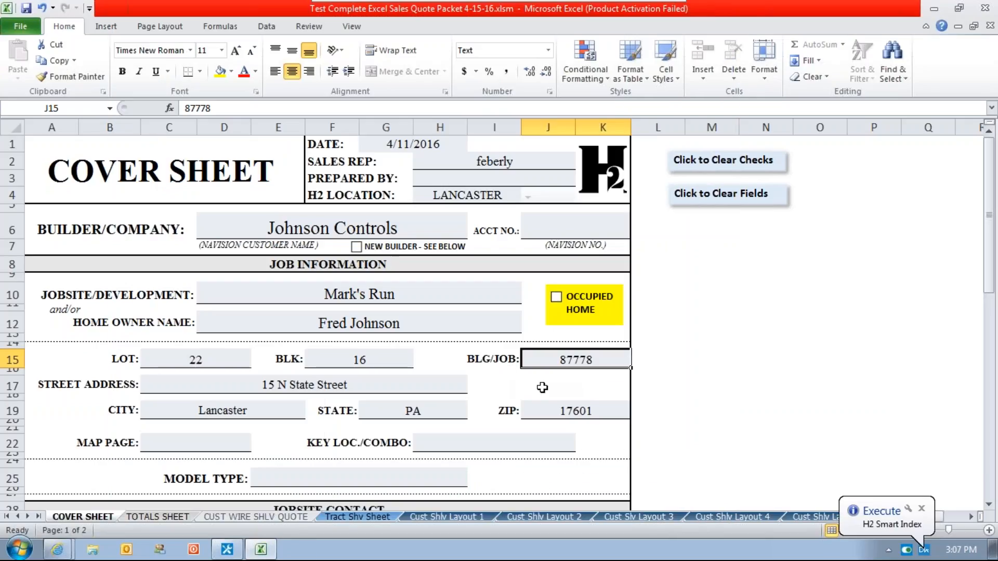
click(983, 9)
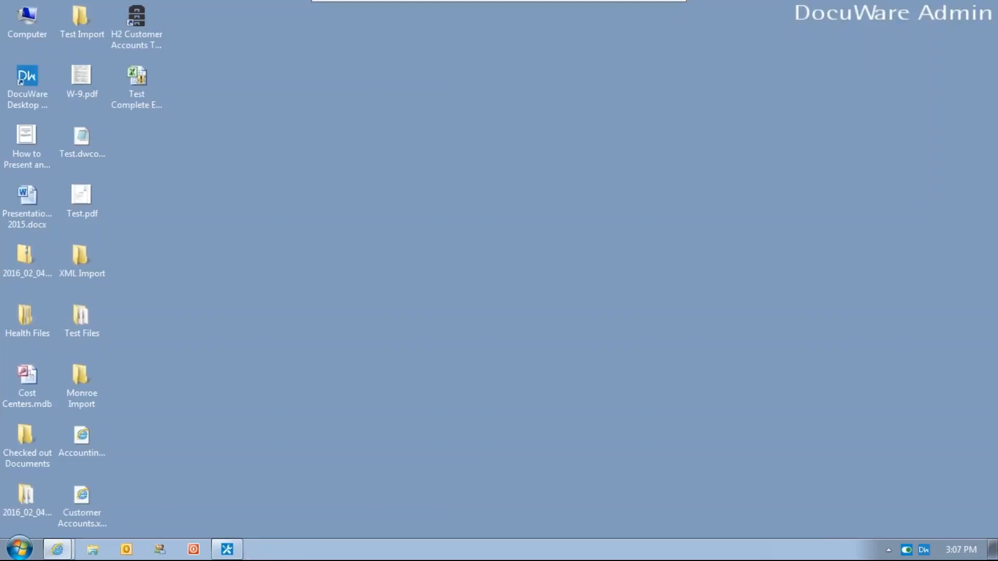
Switch to the DocuWare web client, search H2 Customer Accounts by store date, and view the Johnson Controls document.
click(57, 551)
click(43, 493)
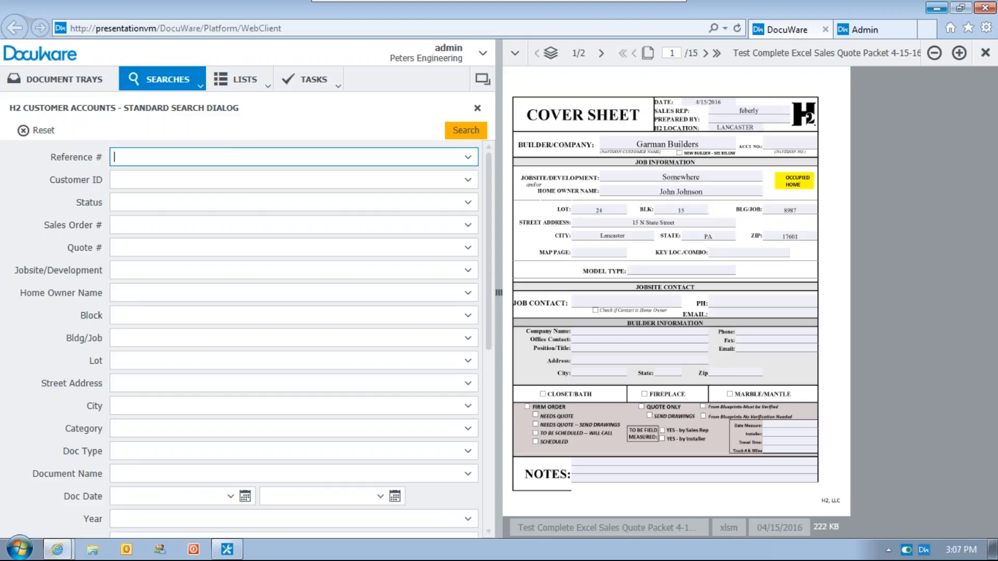
scroll(491, 396, down, 5)
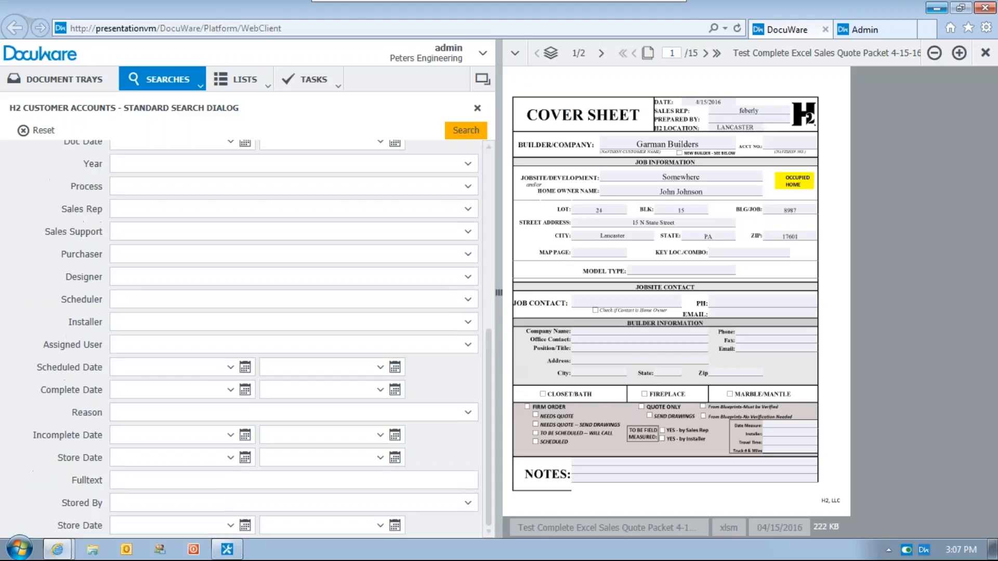
click(128, 527)
key(Return)
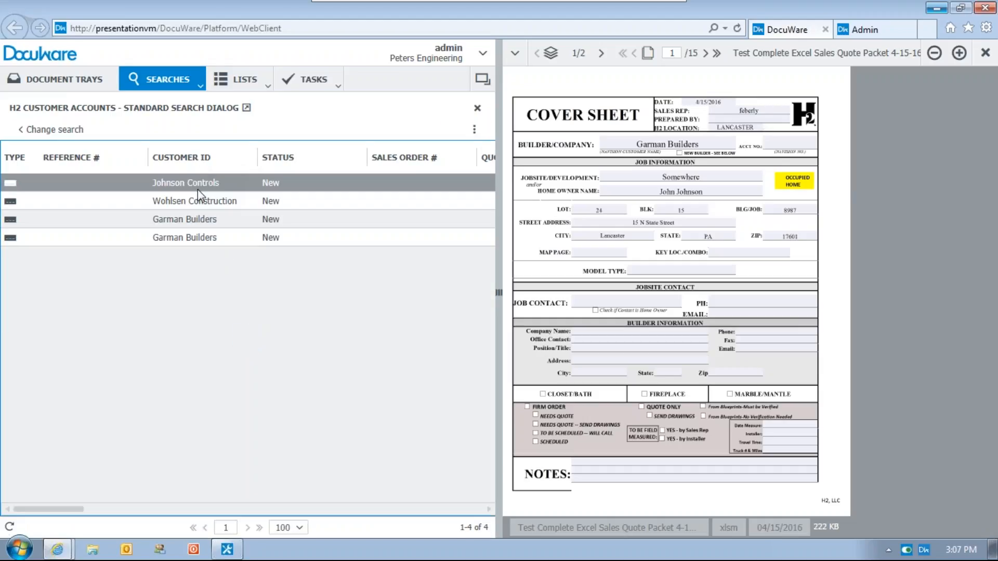
click(188, 181)
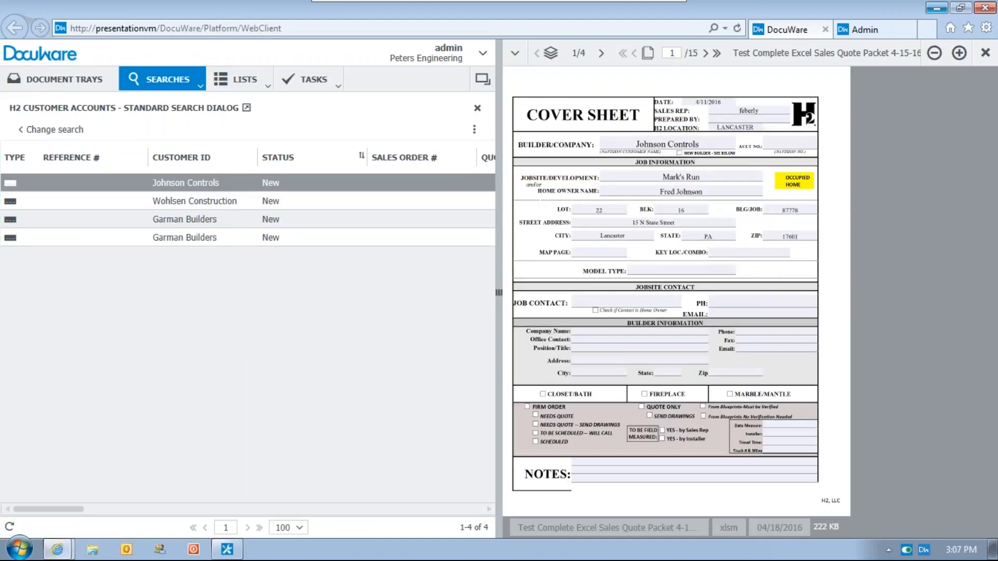
Open the stored Johnson Controls document for editing in Excel and dismiss the Office activation wizard.
right_click(281, 187)
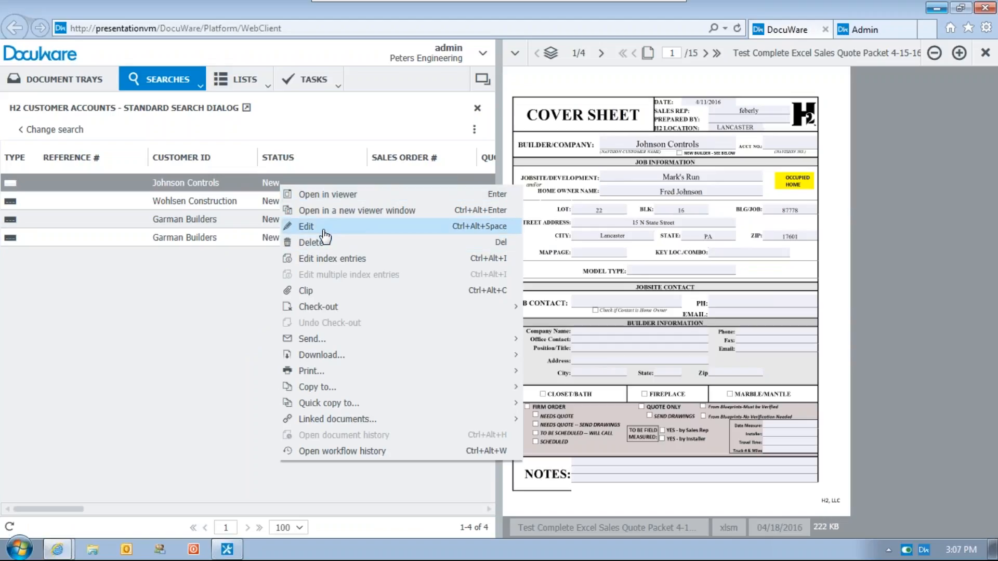
mouse_move(325, 308)
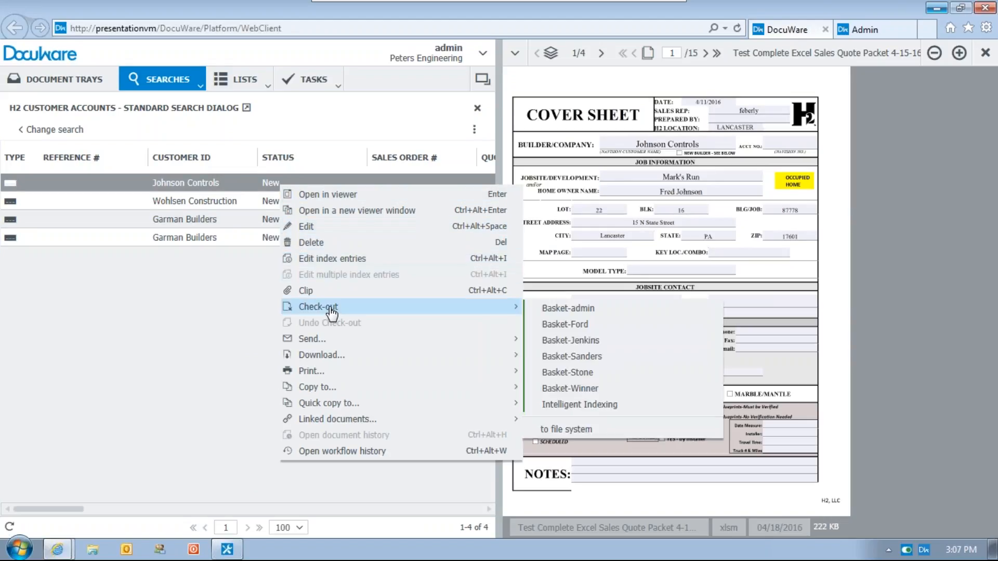
click(316, 232)
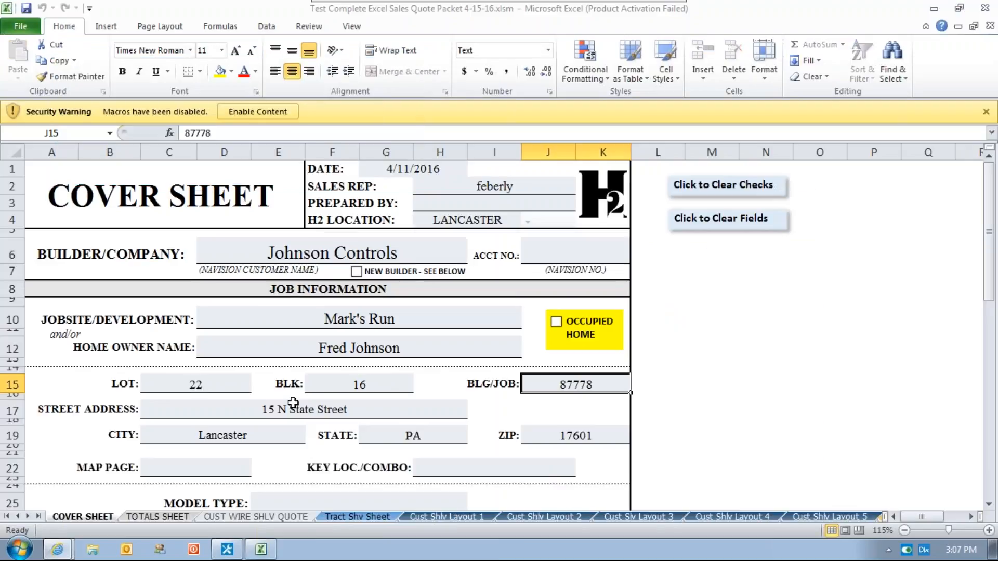
click(667, 414)
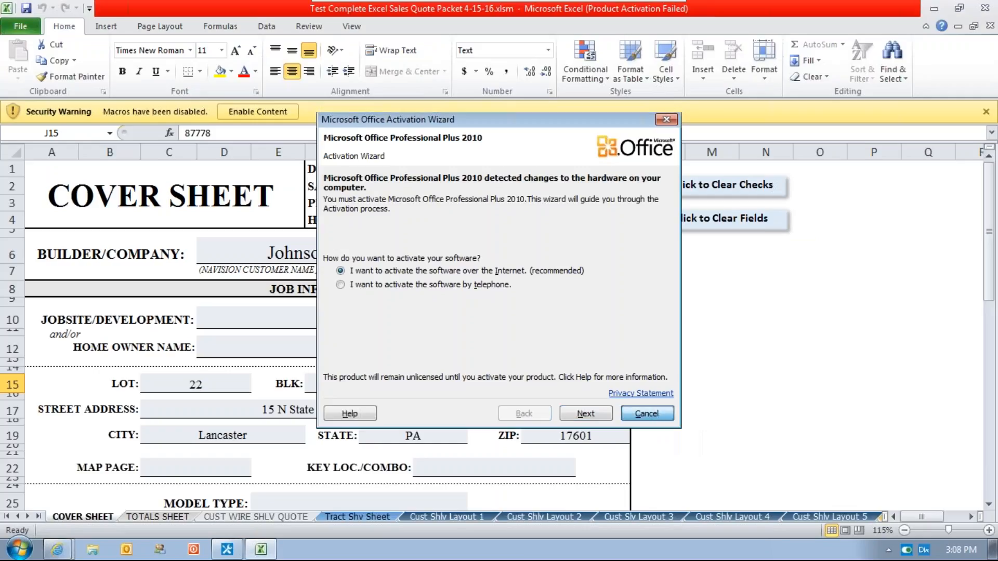
Replace the home owner name with another full name, and close the workbook, saving the change to DocuWare.
click(359, 318)
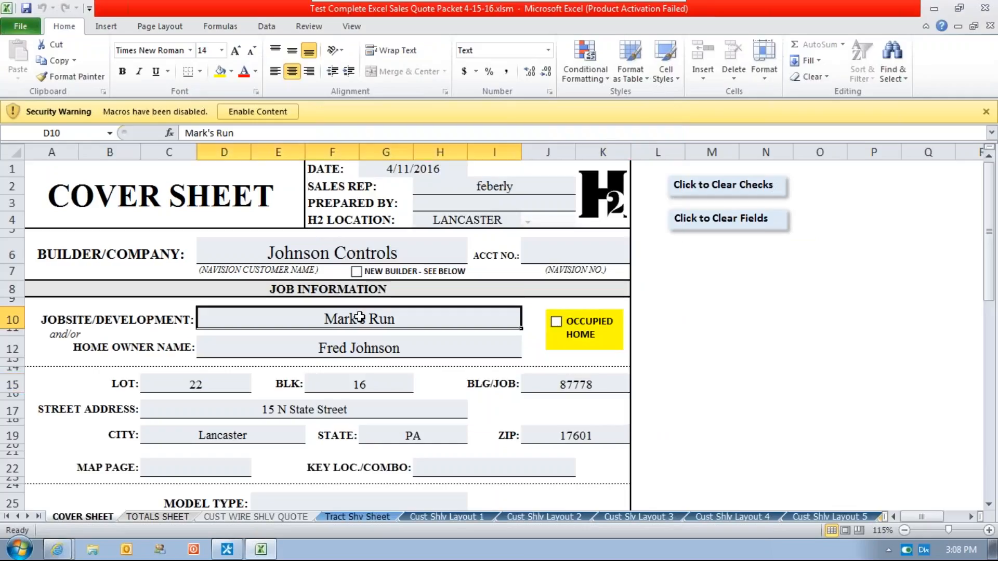
click(356, 348)
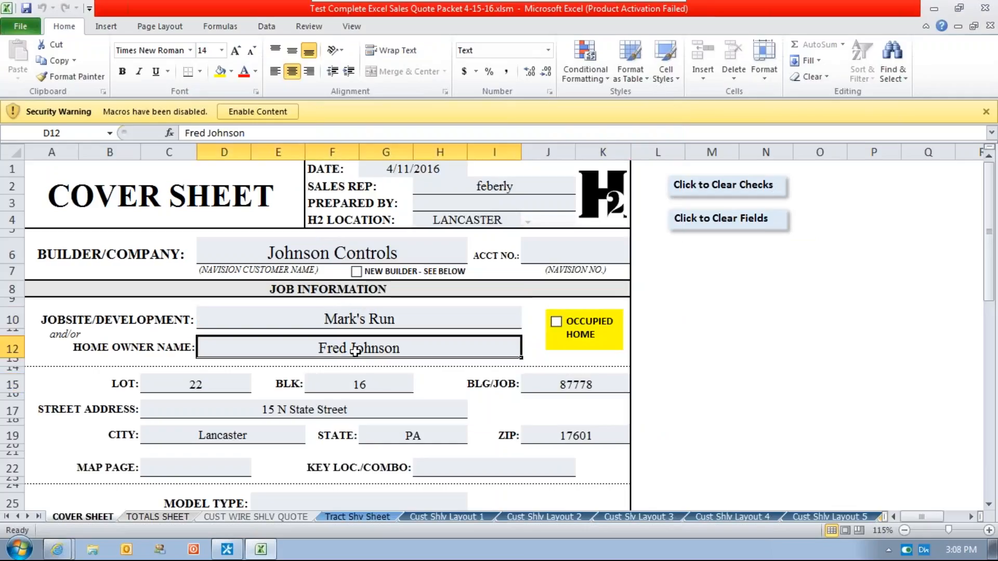
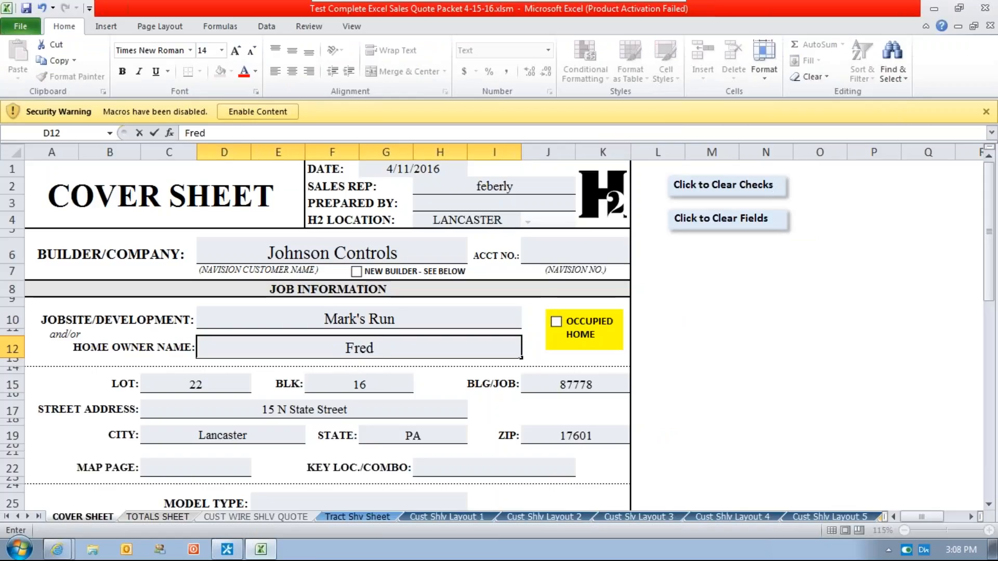
click(984, 7)
click(437, 294)
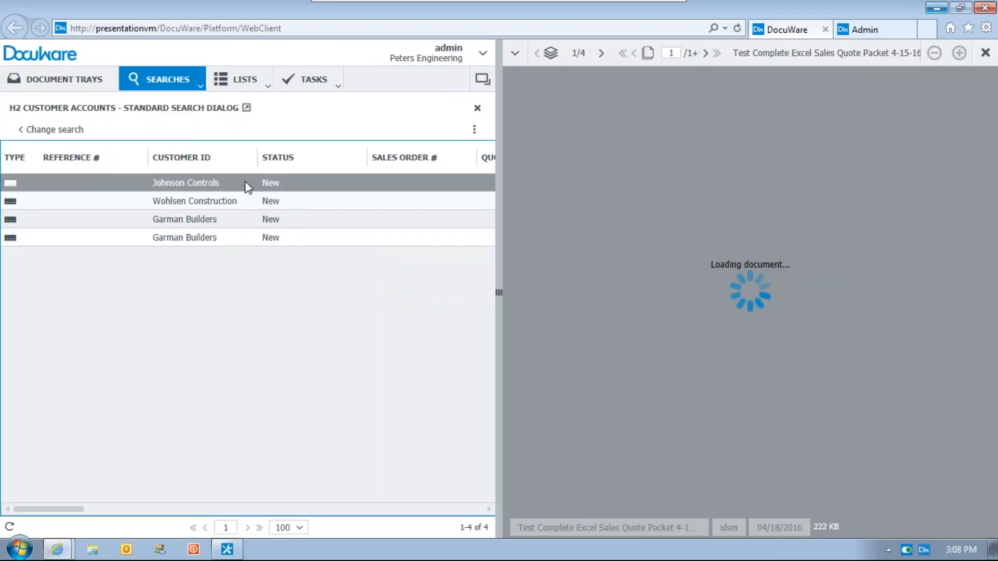
View versions 1.0 and 2.0 in the Johnson Controls record's document history, and minimize the virtual machine window.
click(213, 186)
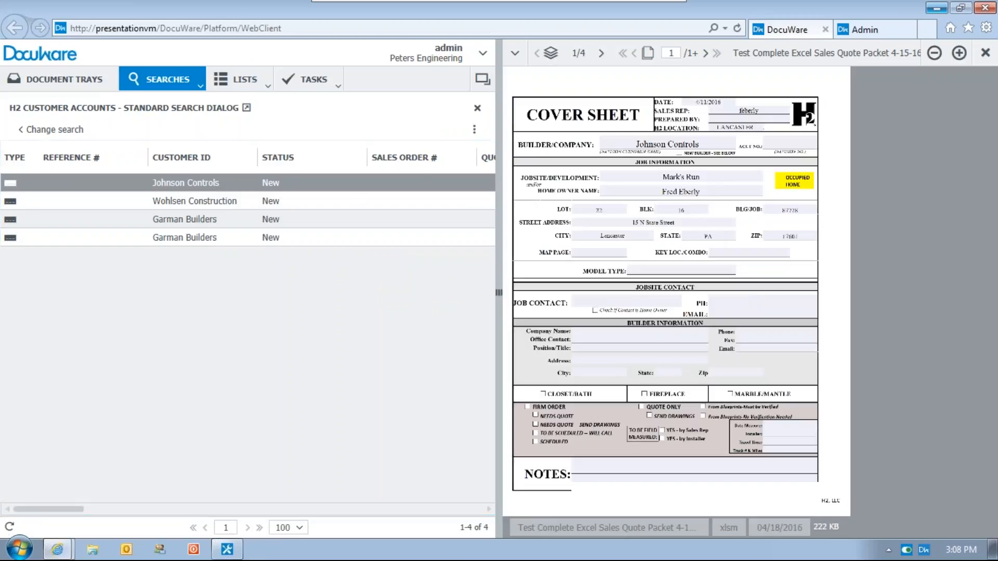
right_click(174, 183)
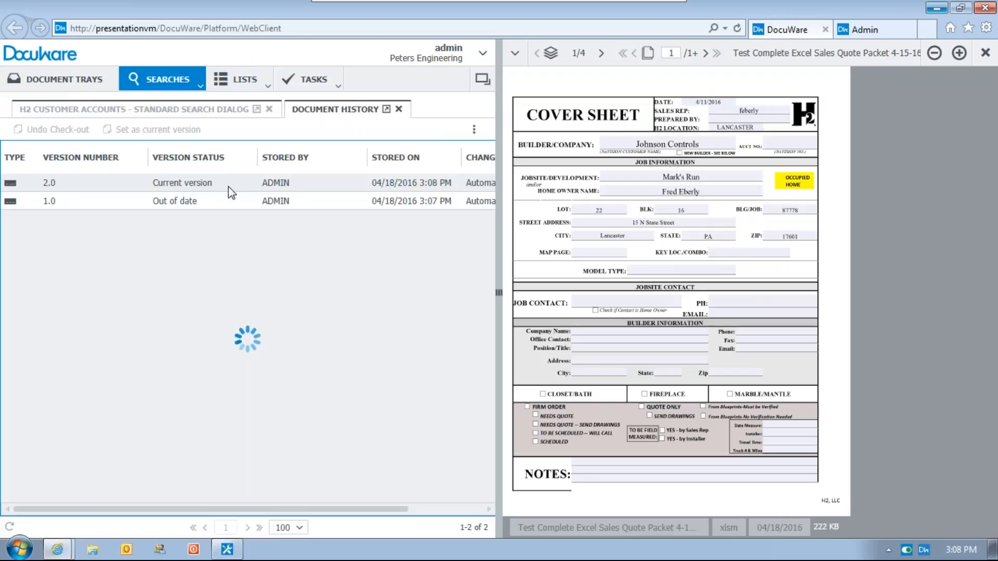
click(185, 201)
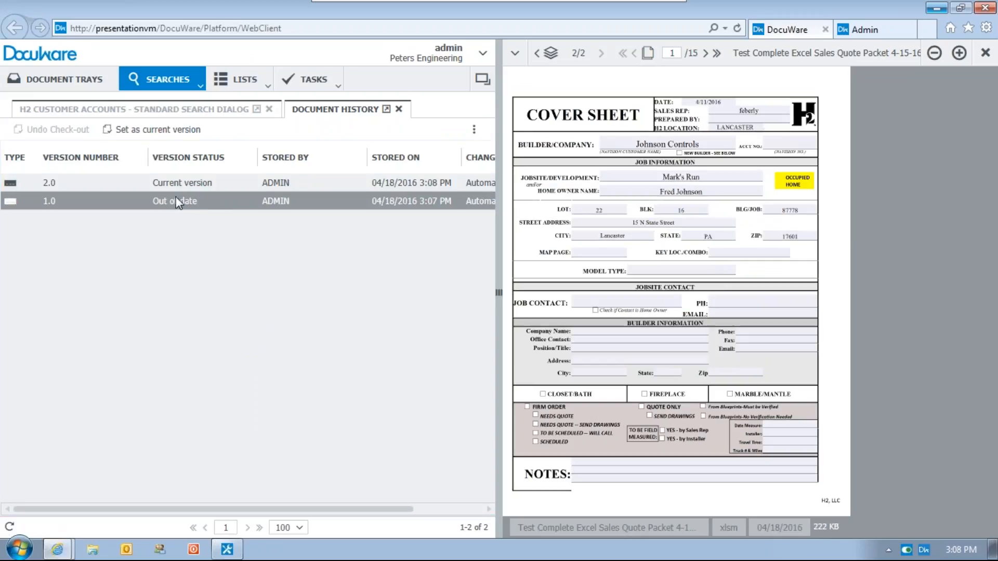
click(171, 184)
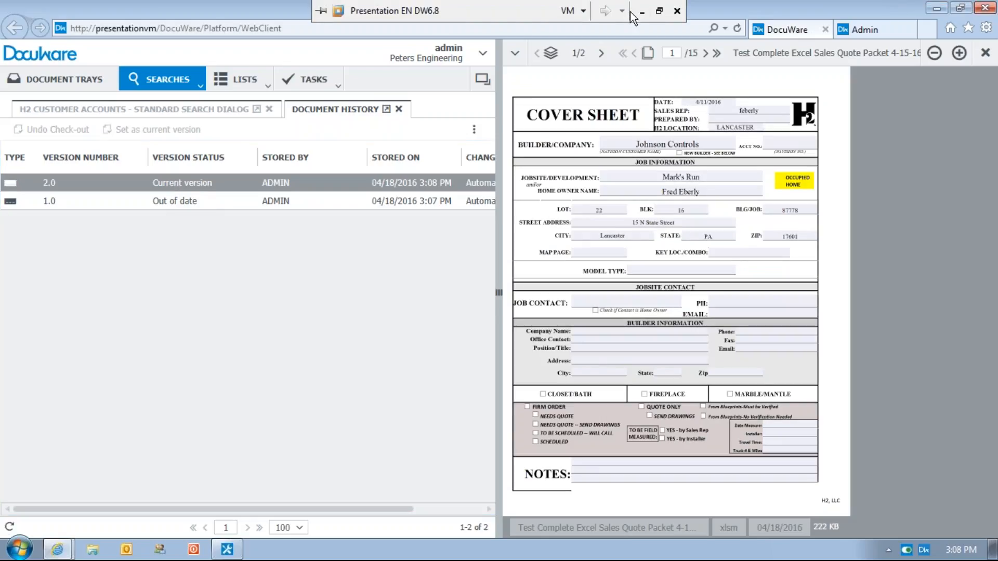
click(651, 6)
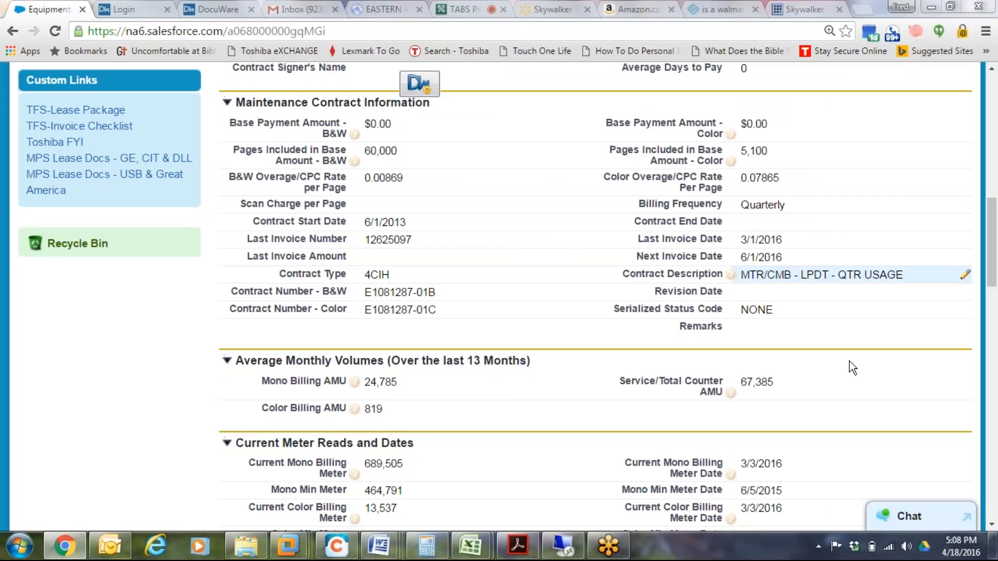